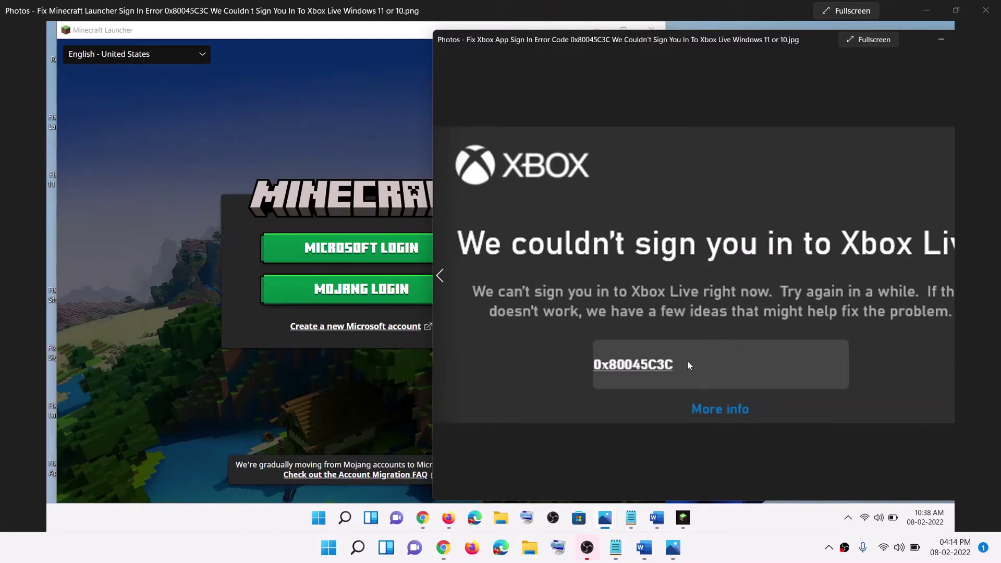
Bring the Word fix guide forward, highlight Step 1 and show the Restart power option
click(645, 547)
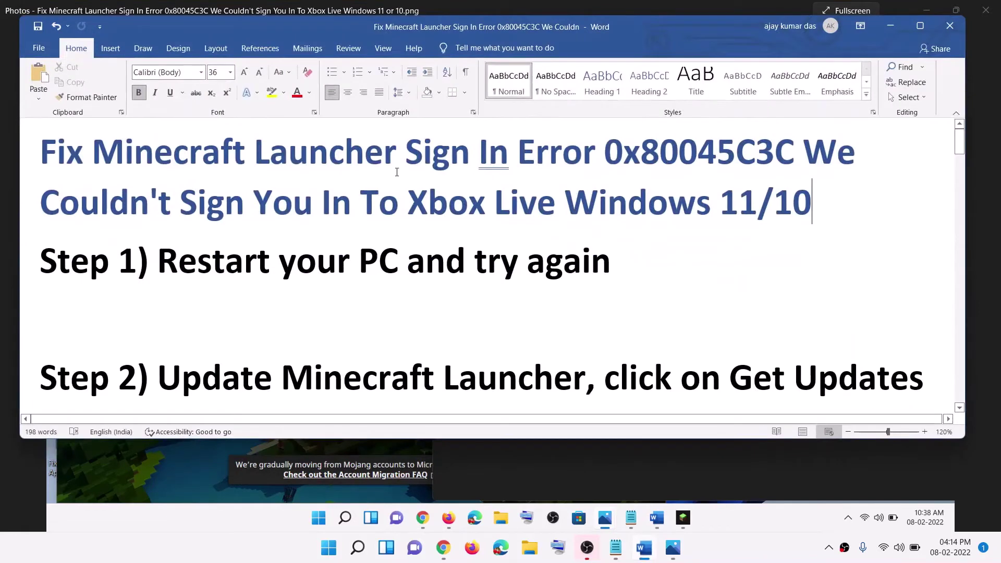
drag(222, 274, 612, 266)
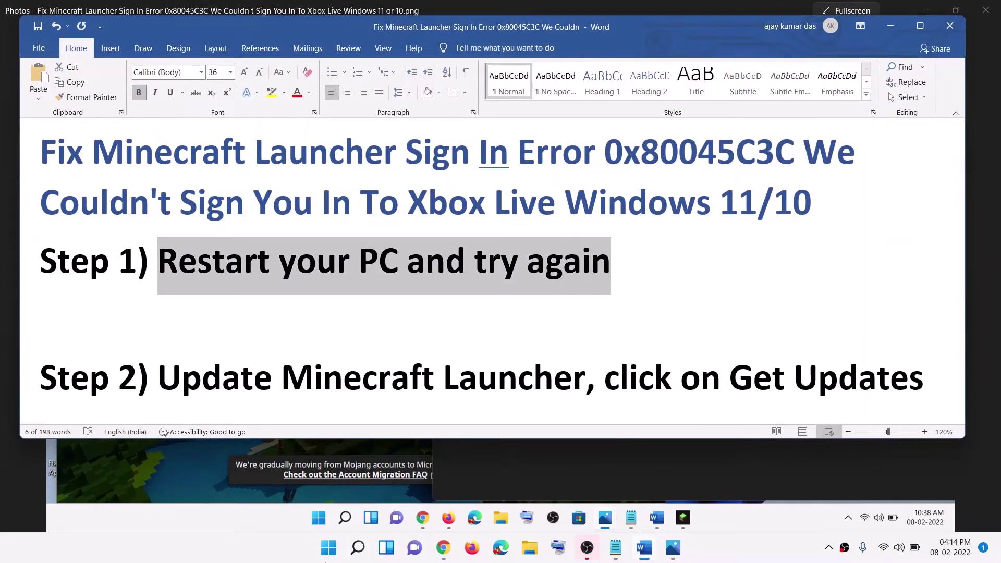
click(329, 547)
click(661, 505)
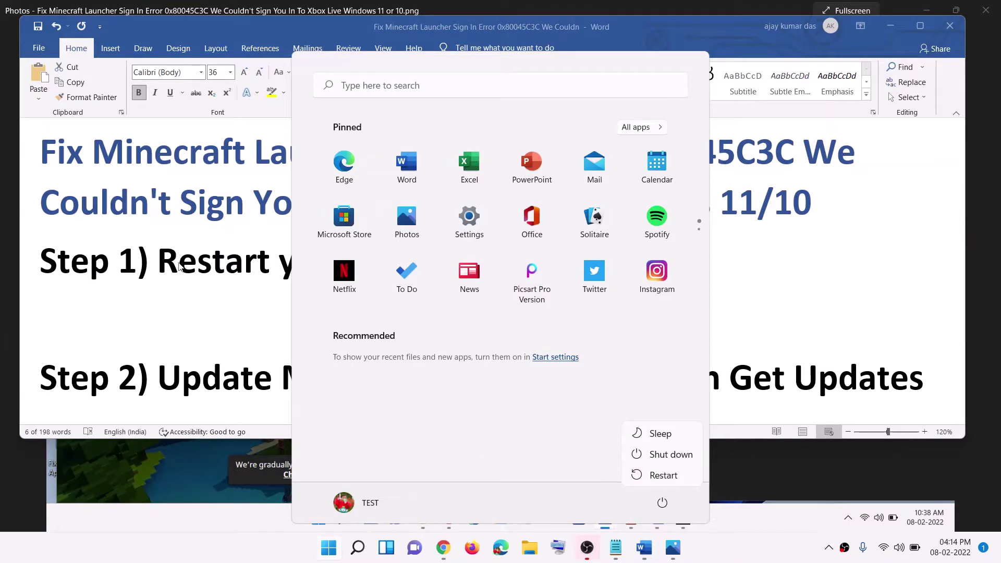
click(180, 306)
Highlight Step 2, updating Minecraft Launcher, in the guide
scroll(180, 306, down, 3)
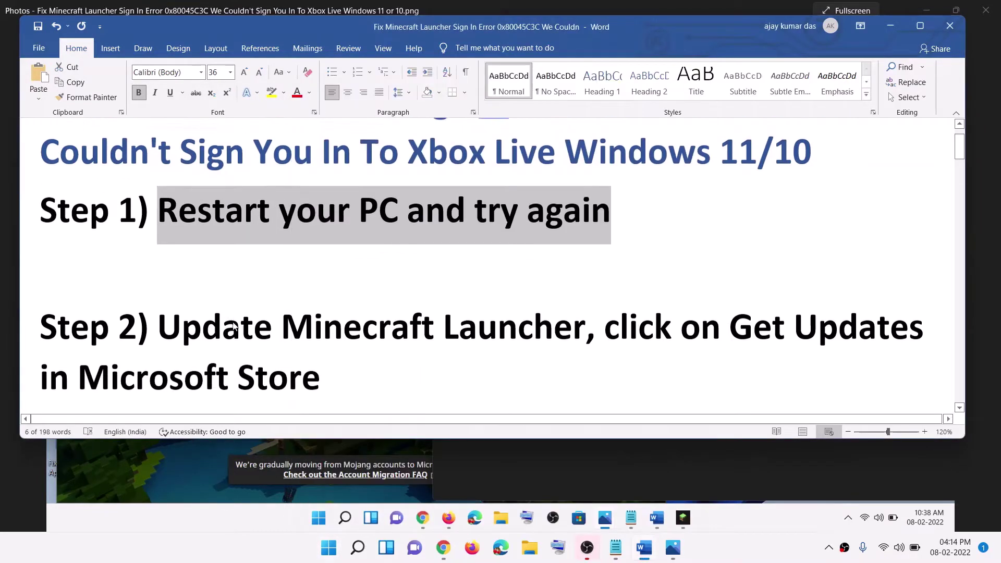
drag(180, 307, 584, 308)
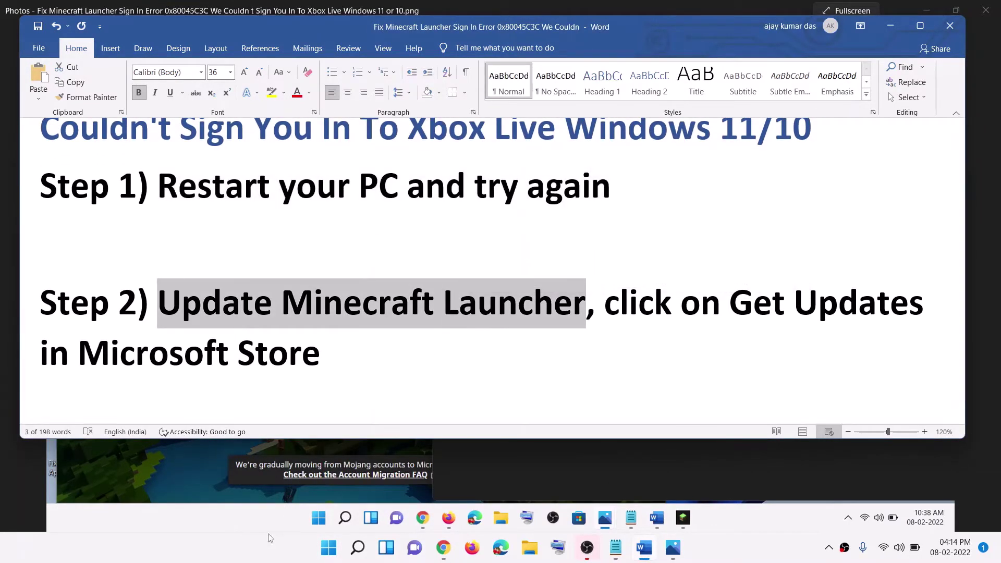
click(329, 551)
Open Microsoft Store and find the Minecraft Launcher page by searching 'minecraft laun'
text(soft Stor)
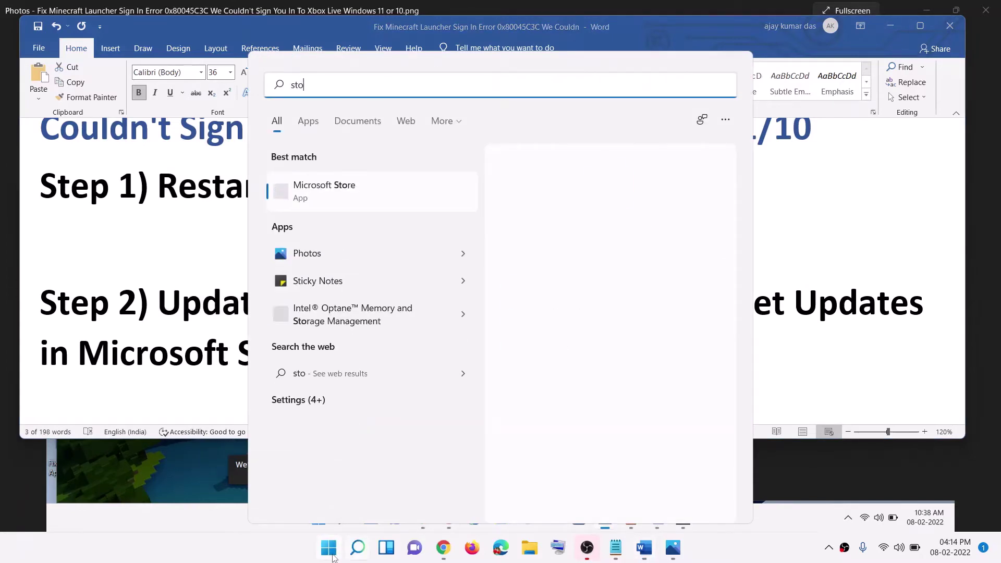
text(e)
click(365, 187)
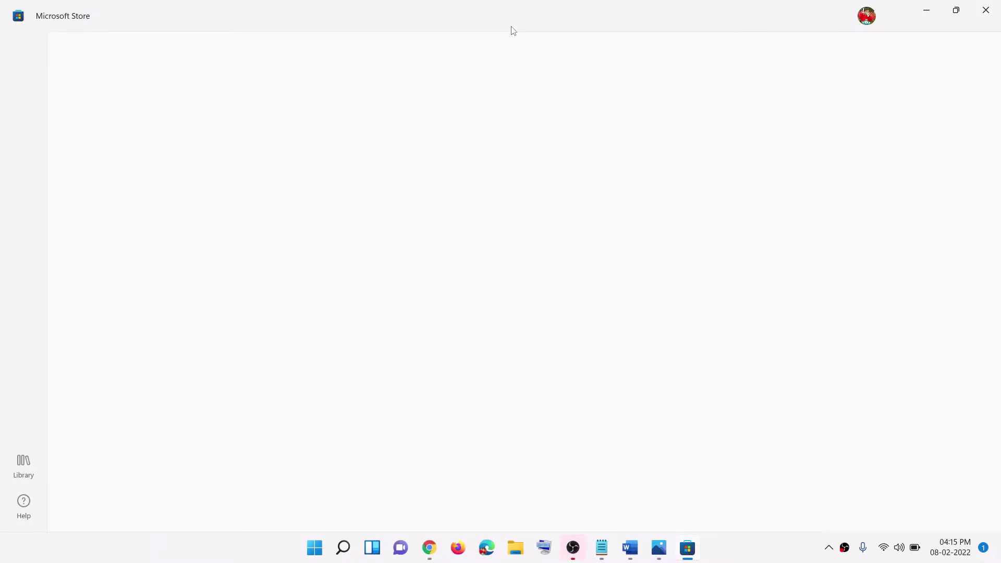
click(371, 20)
text(mi)
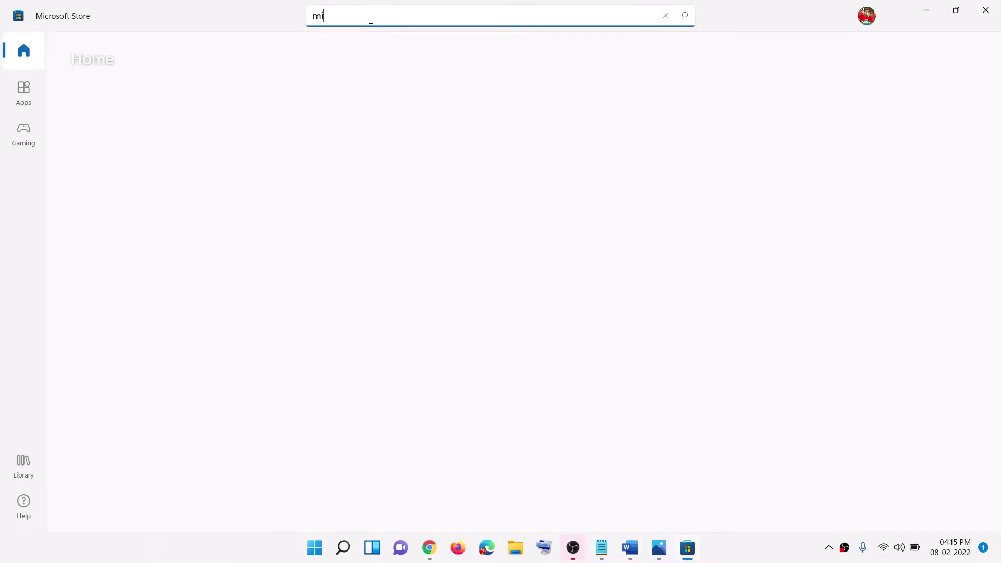
text(necraf)
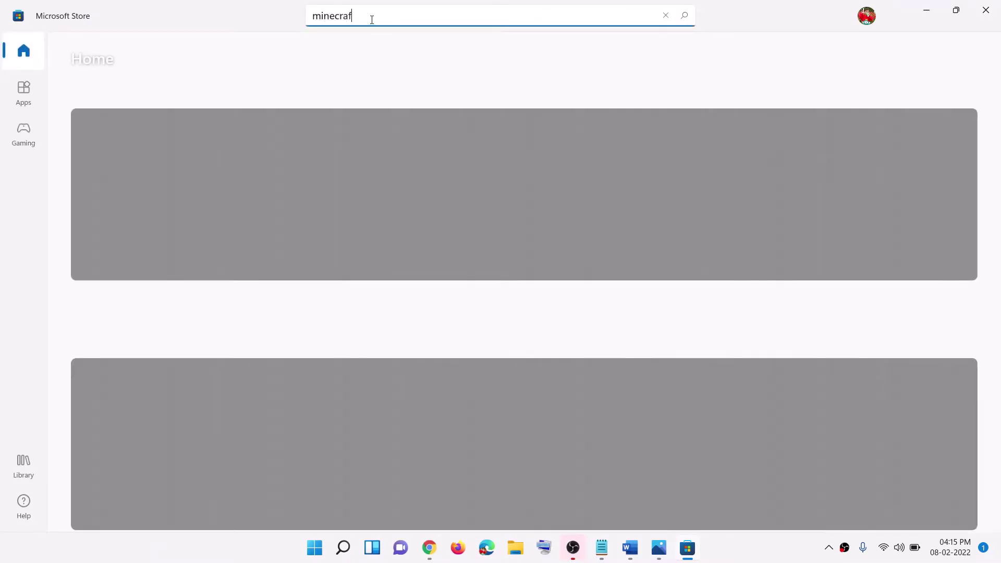
text(t lau)
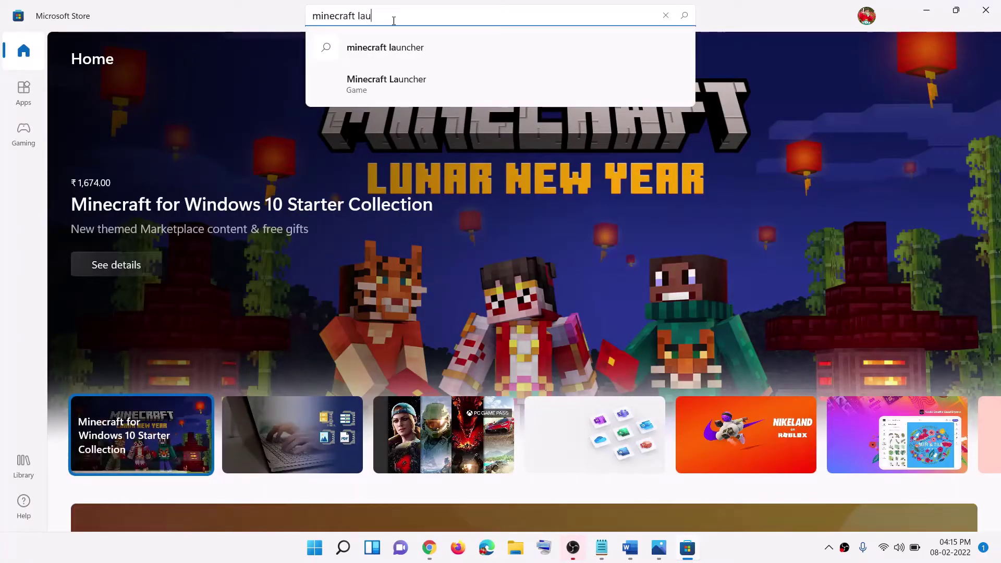
text(n)
click(372, 93)
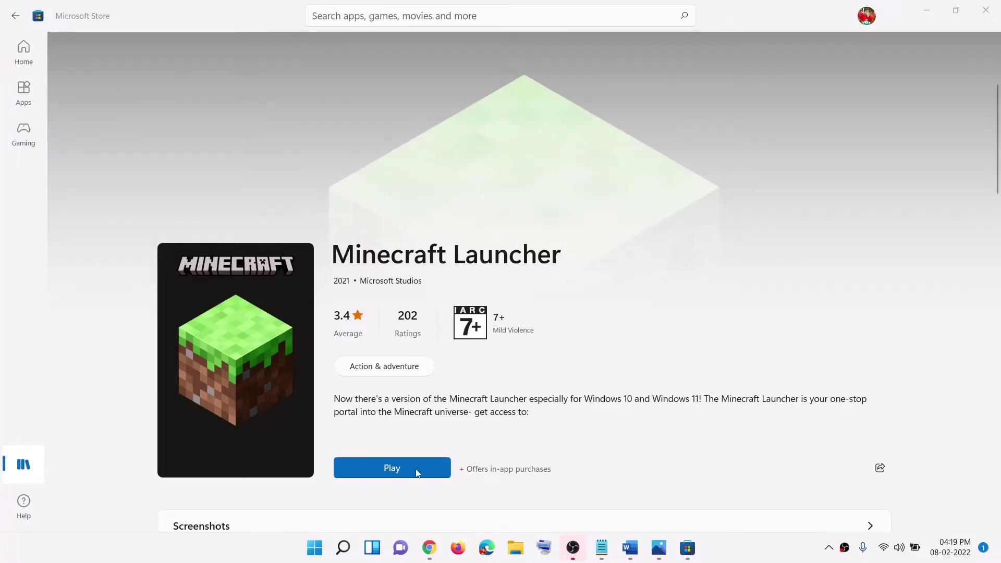
Check for app updates in the Store Library, then return to the guide
click(29, 479)
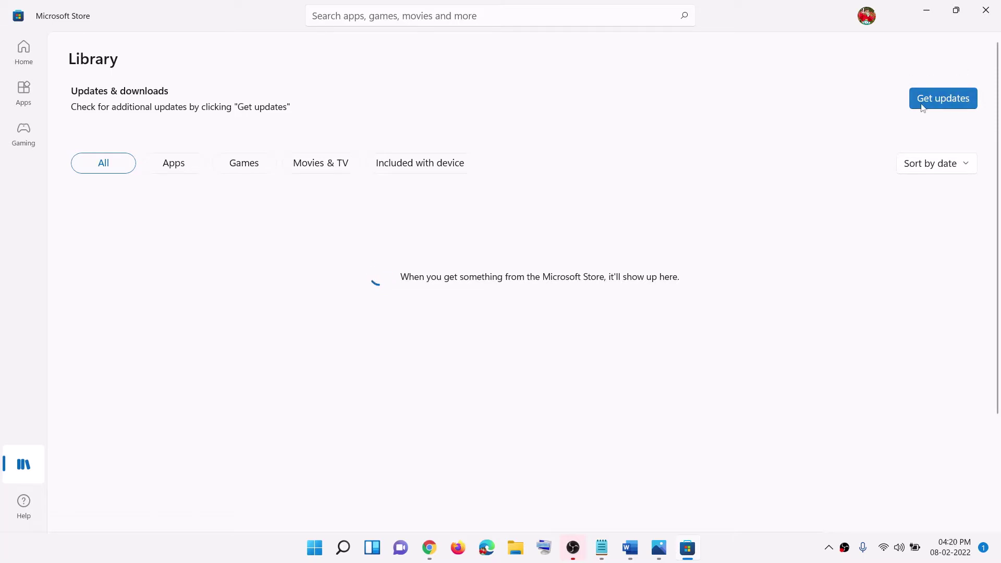
click(946, 97)
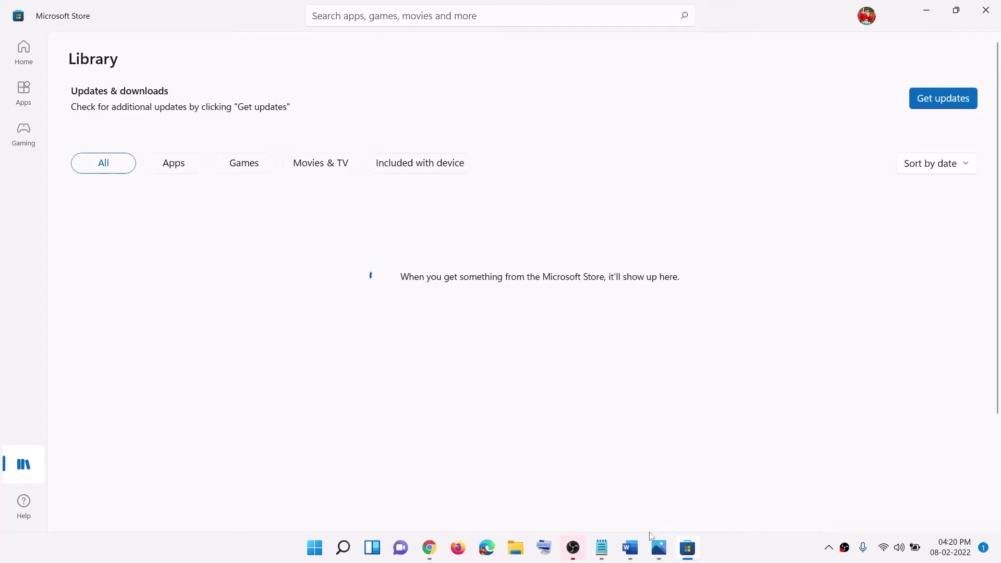
click(637, 551)
Highlight Step 3, then search 'minecraft l' and open Minecraft Launcher's App settings
scroll(335, 357, down, 3)
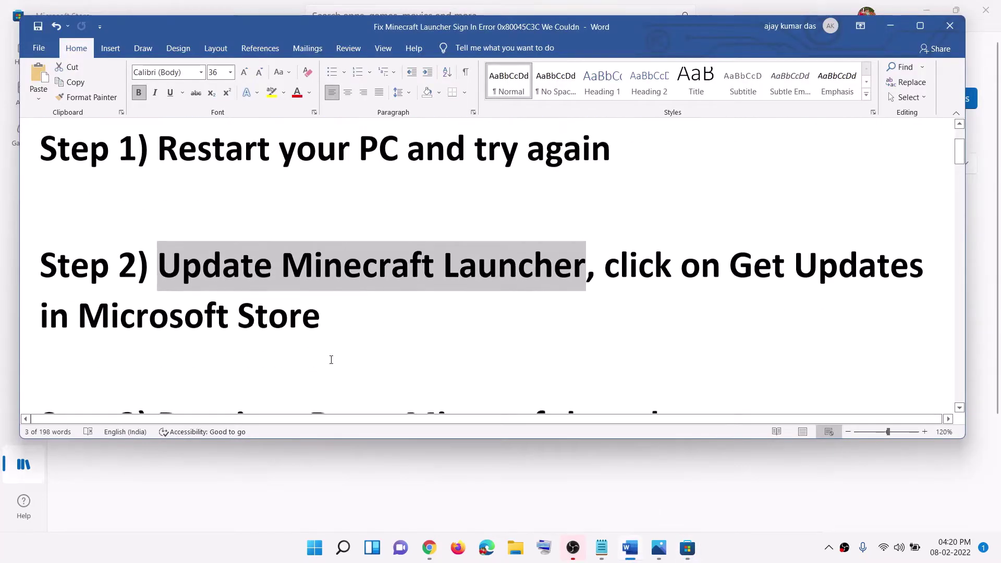
drag(157, 313, 681, 302)
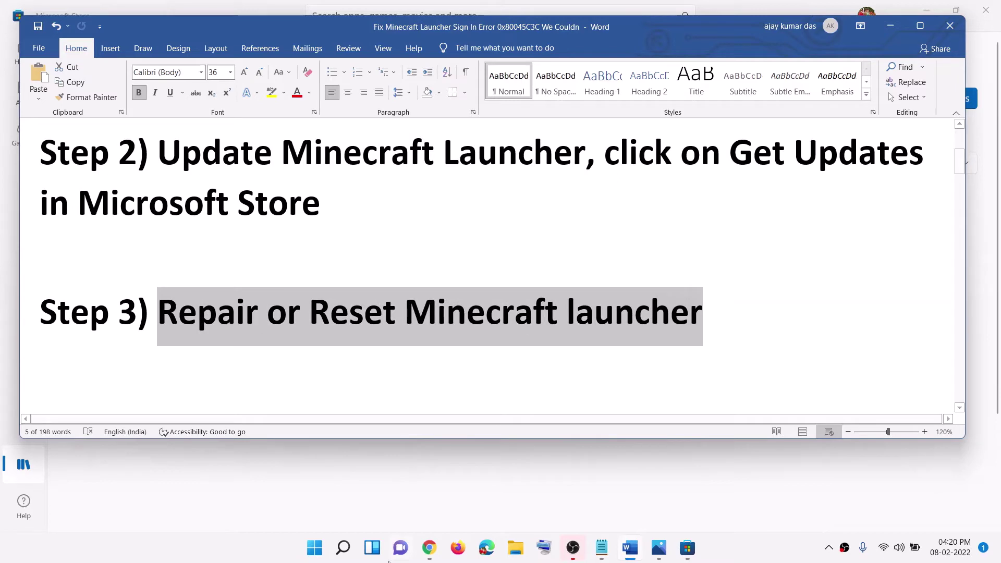
click(315, 555)
text(mi)
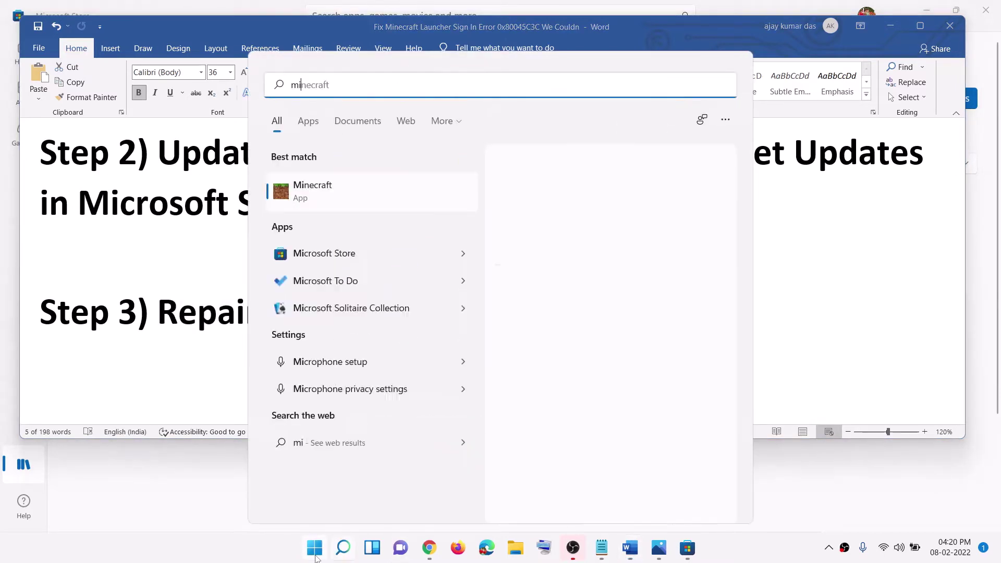
text(necraft)
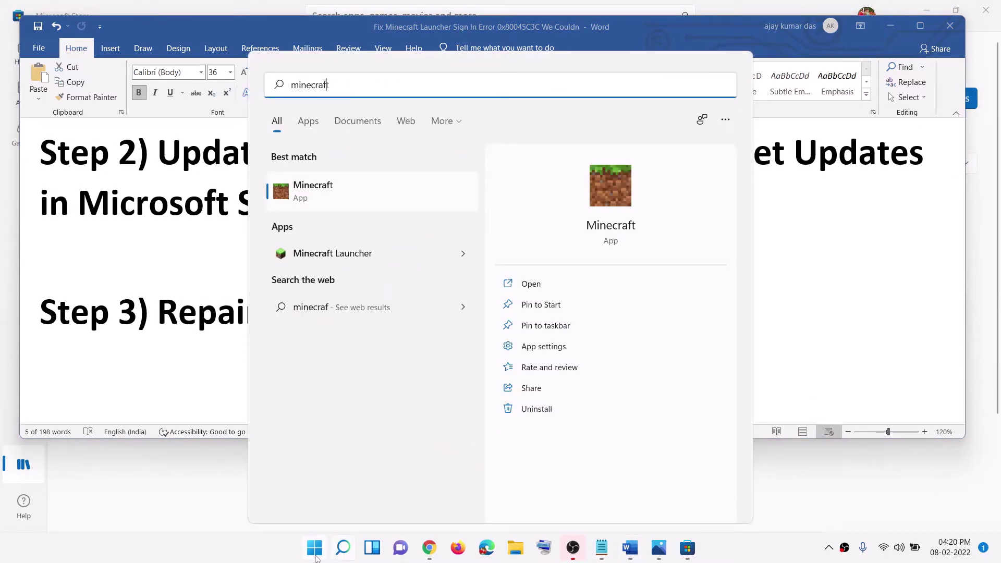
text( l)
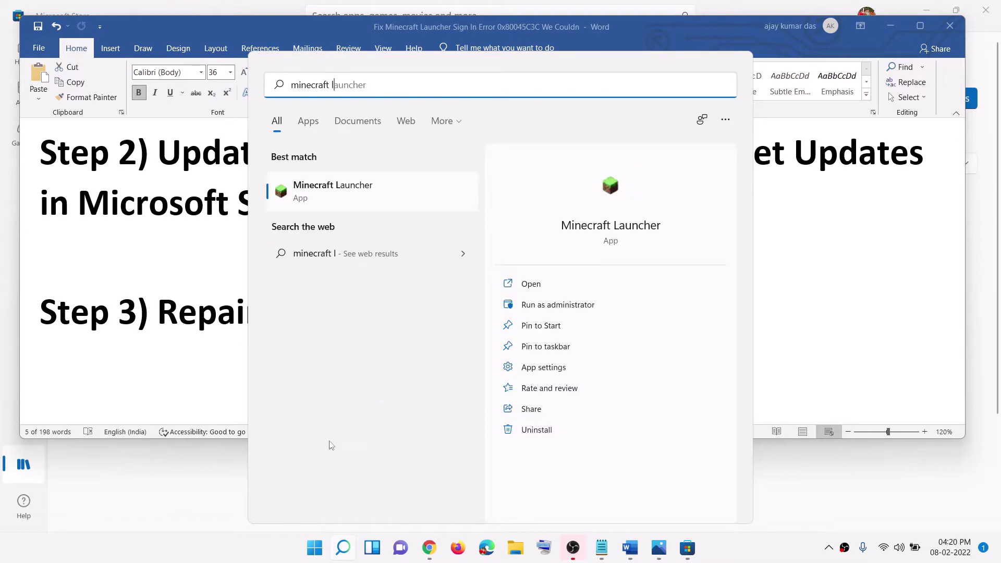
right_click(339, 189)
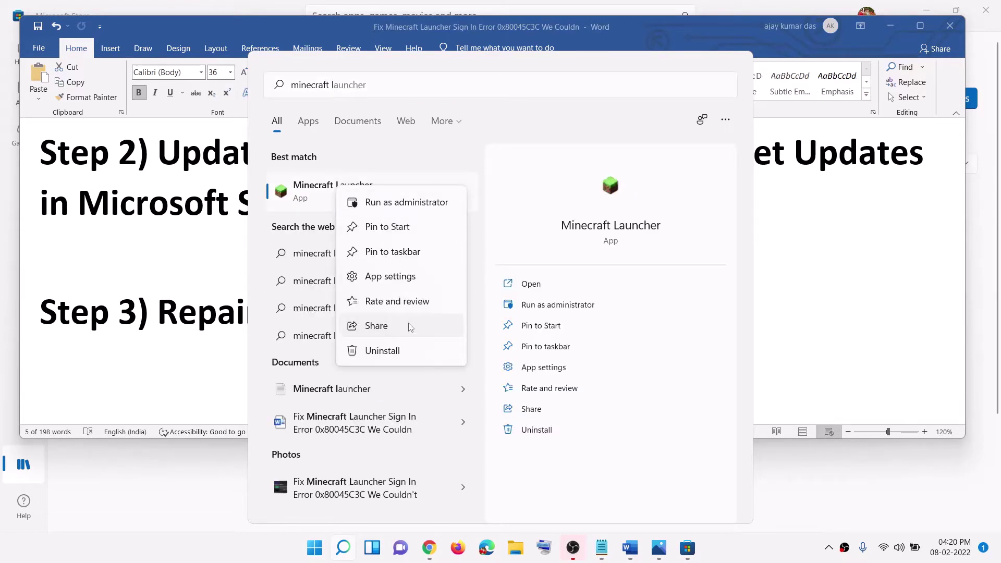
click(397, 284)
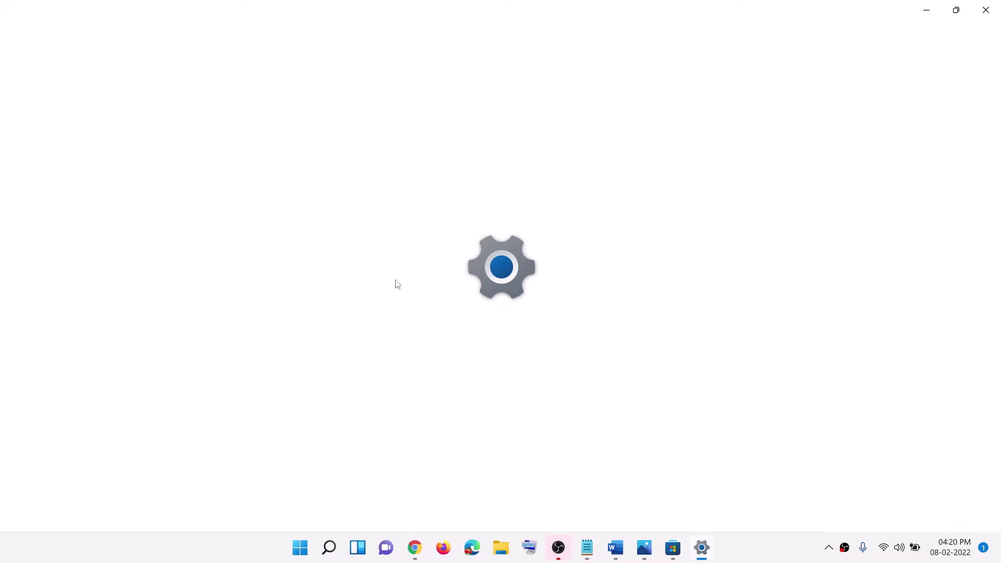
Repair Minecraft Launcher, then reset it and confirm deleting its app data
scroll(351, 384, down, 10)
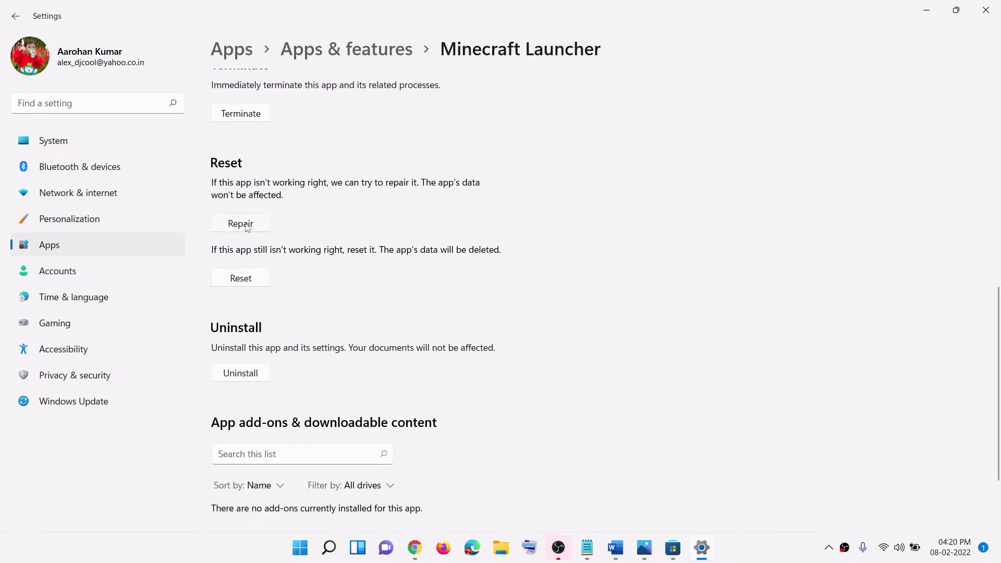
click(250, 227)
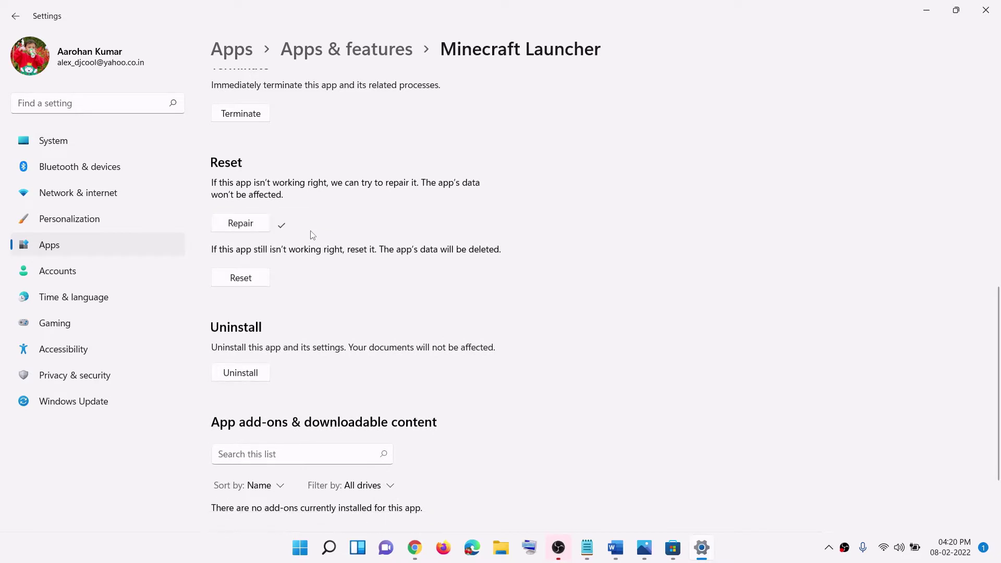
click(241, 284)
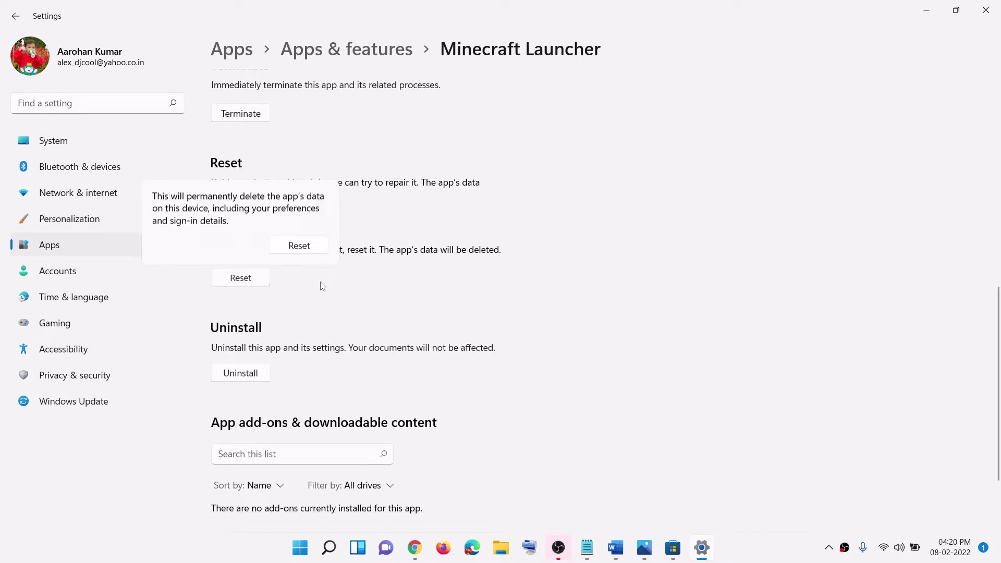
click(308, 251)
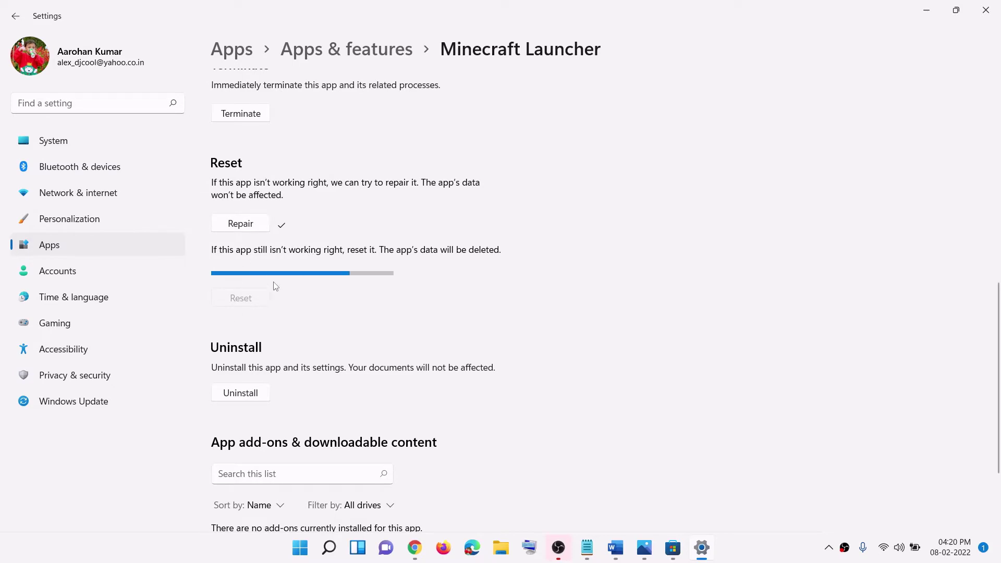
click(616, 547)
scroll(405, 264, down, 2)
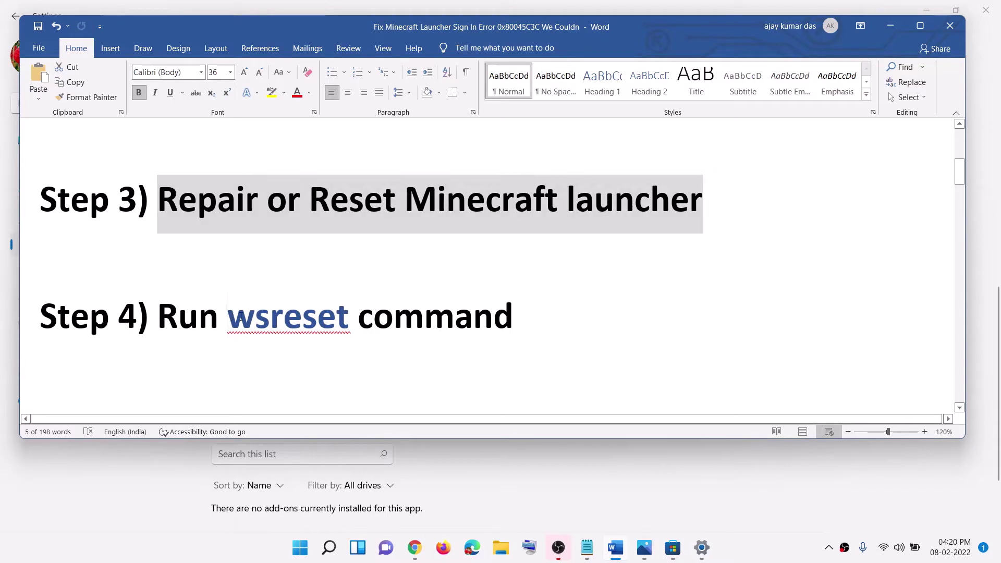
Copy wsreset from Step 4 and run it from Start search to reset the Store
drag(227, 315, 346, 320)
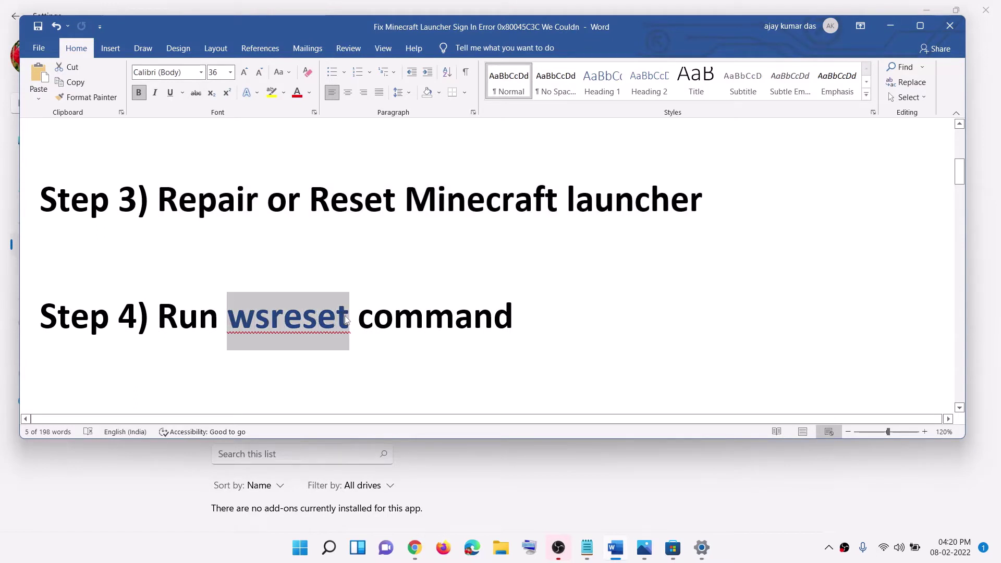
key(ctrl+c)
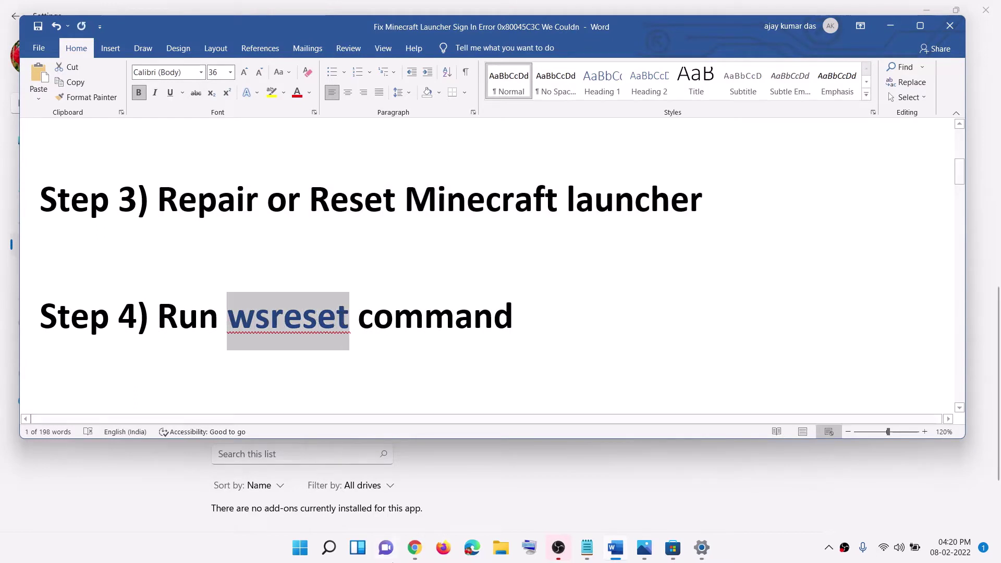
click(311, 550)
key(ctrl+v)
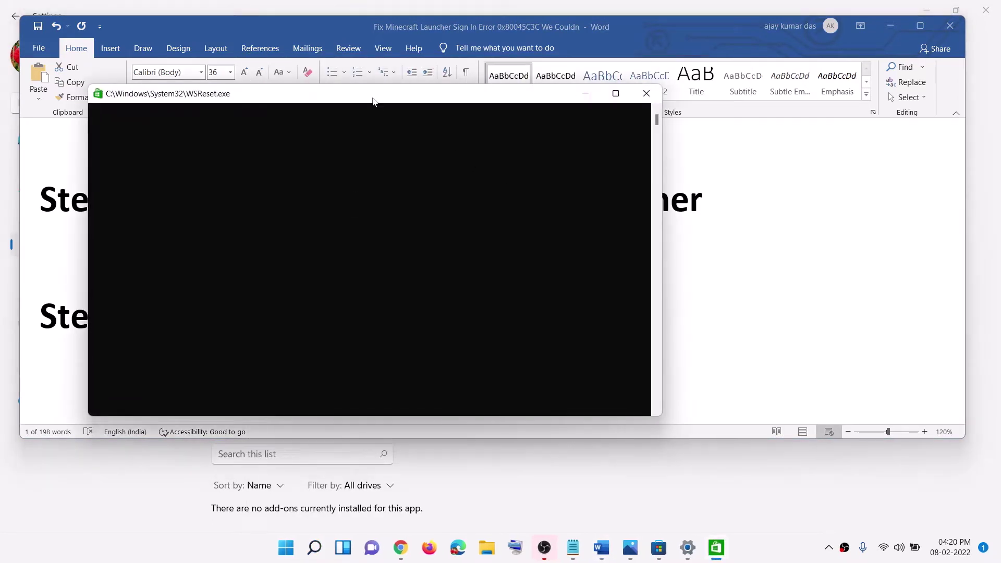
drag(513, 135, 517, 164)
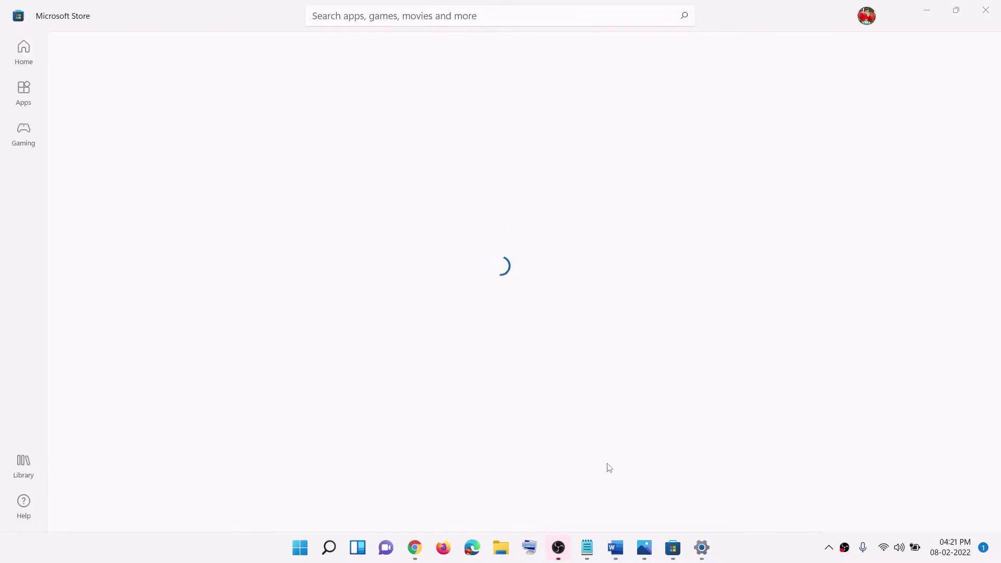
click(619, 559)
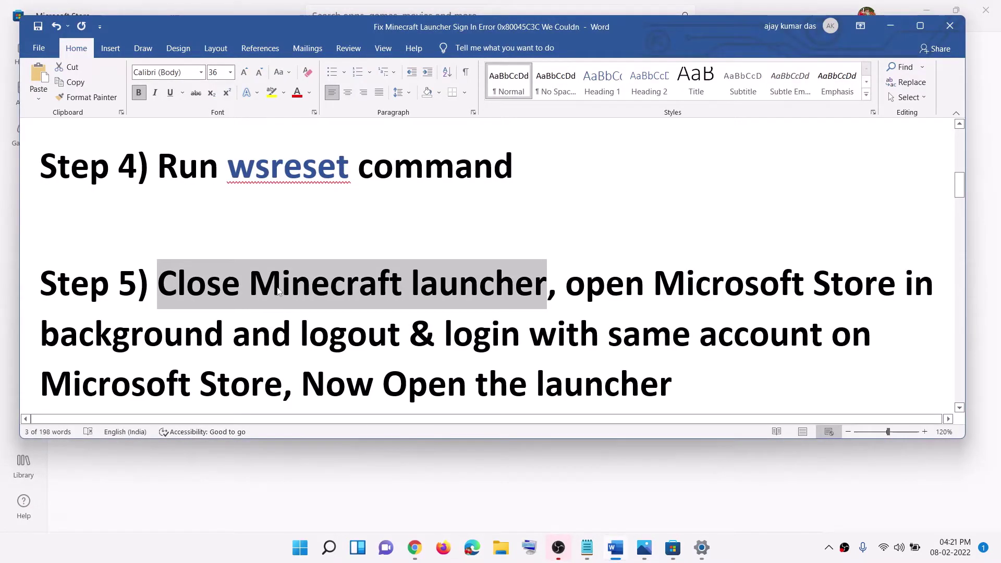
Sign out of Microsoft Store and back in with the same account, entering the PIN
click(192, 302)
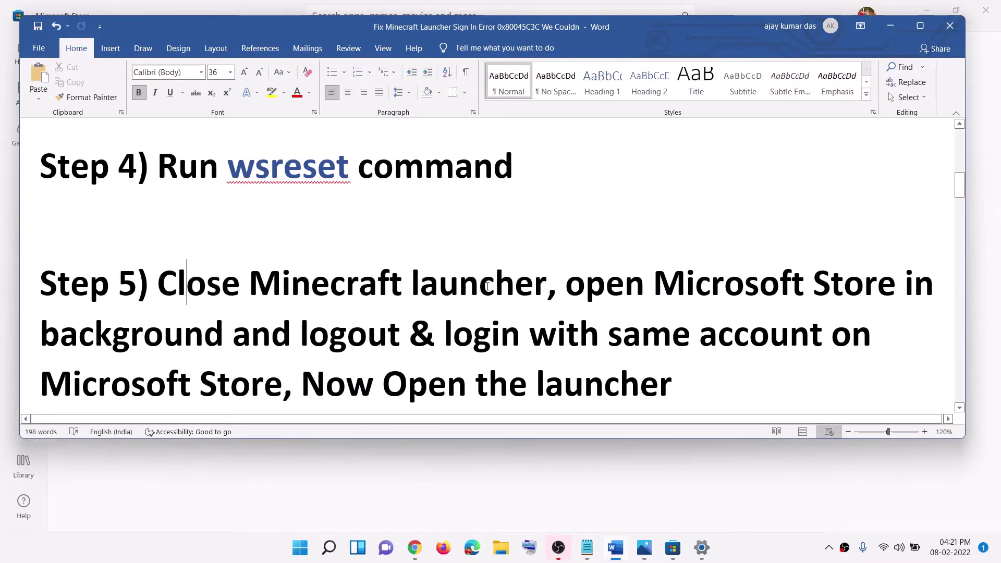
drag(560, 284, 158, 284)
drag(566, 284, 905, 284)
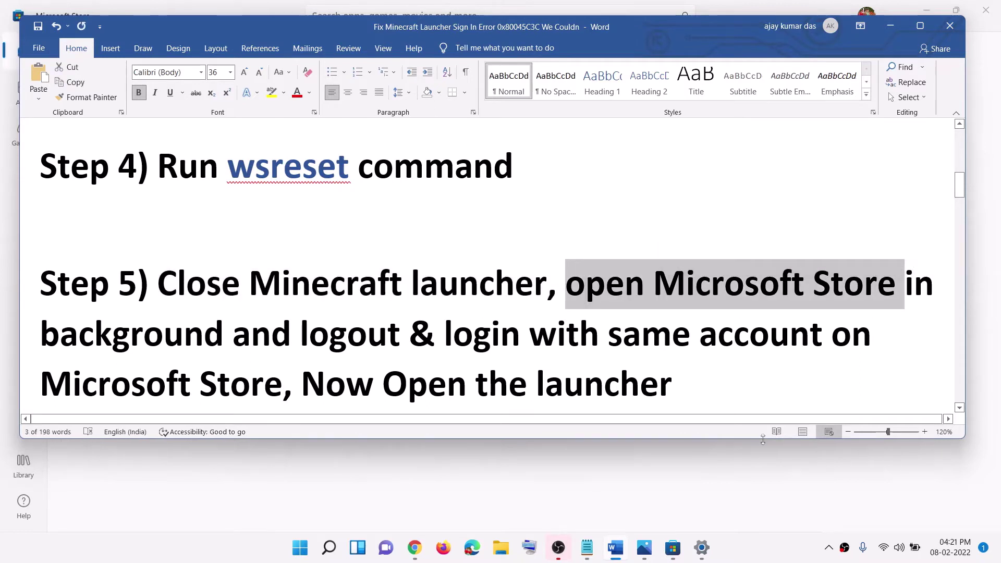
click(678, 549)
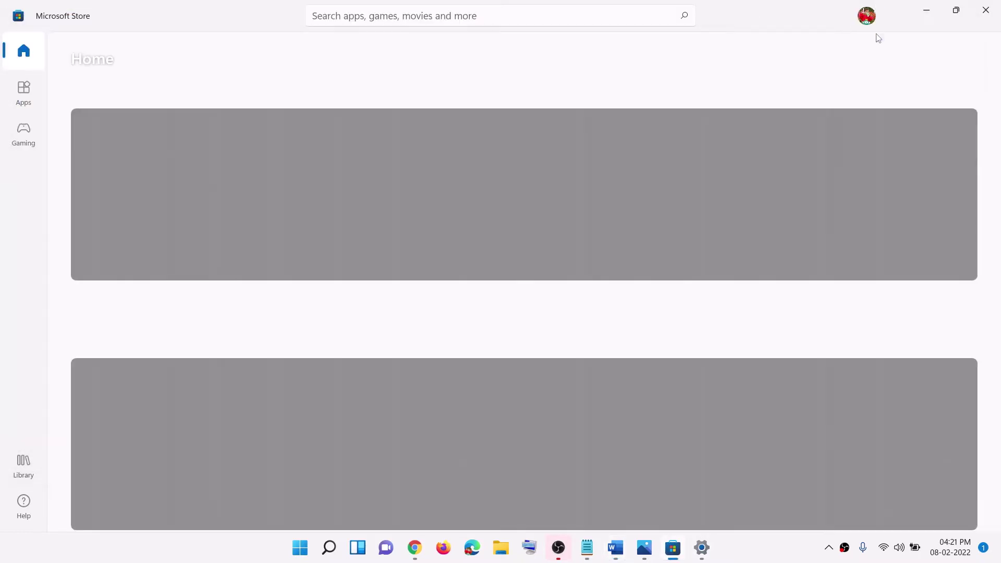
click(870, 17)
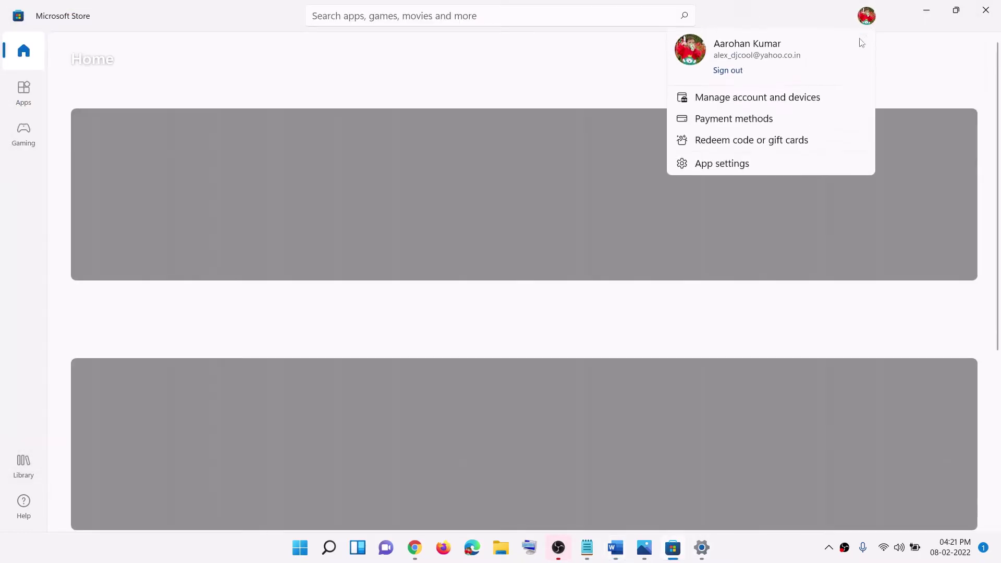
click(728, 78)
click(740, 45)
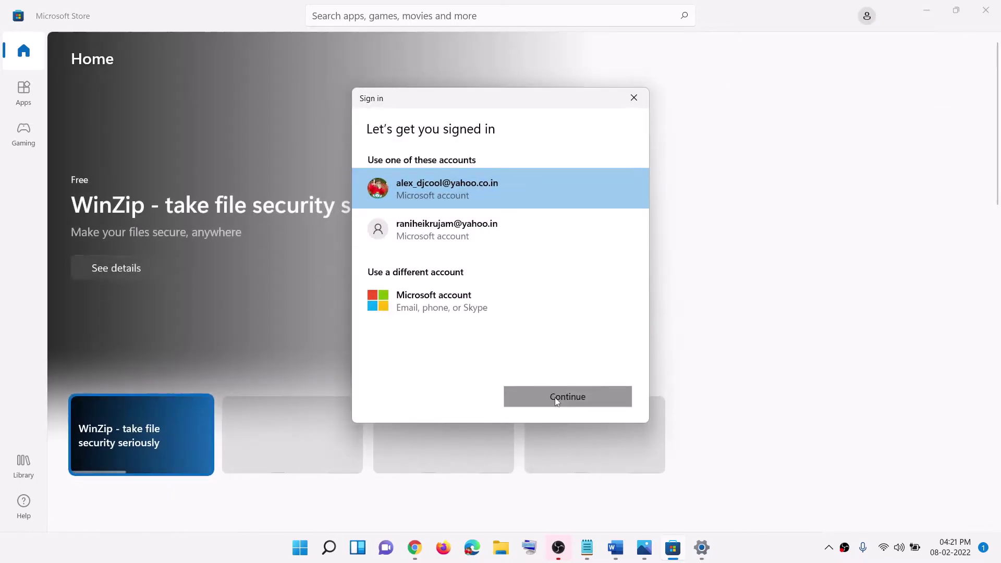
click(555, 397)
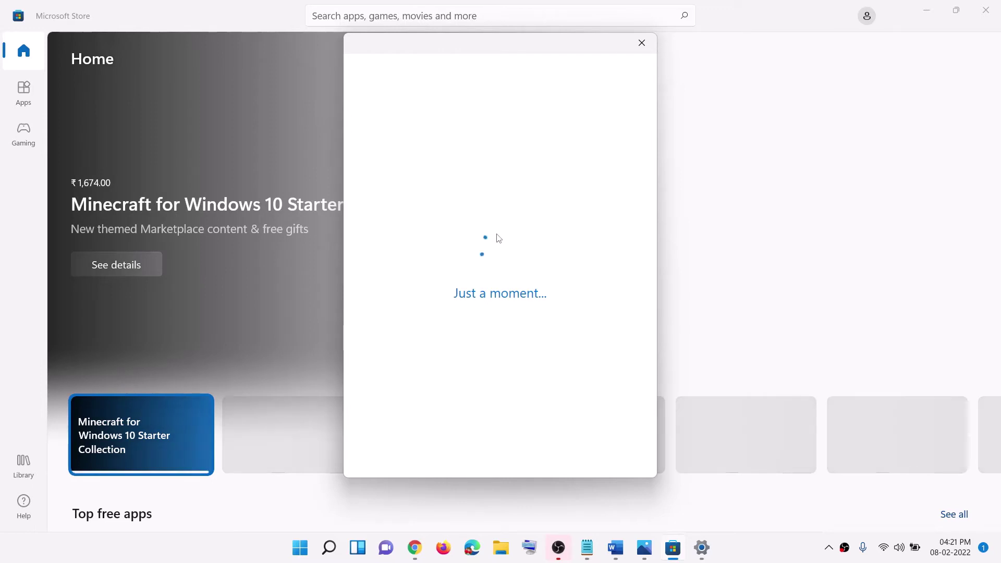
text(****)
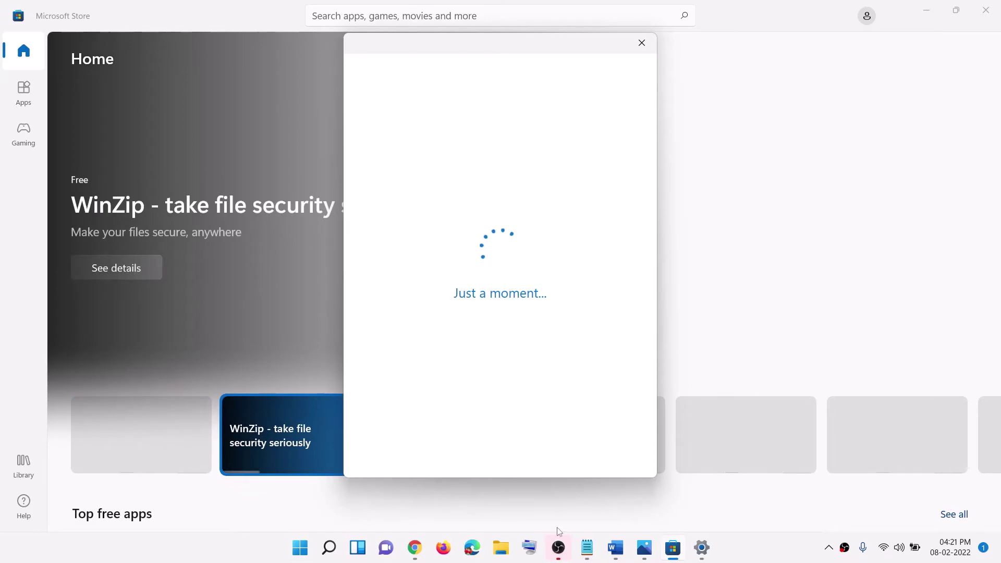
Return to the guide and highlight Step 6, the date and time instruction
click(621, 561)
scroll(522, 235, down, 1)
drag(302, 292, 762, 276)
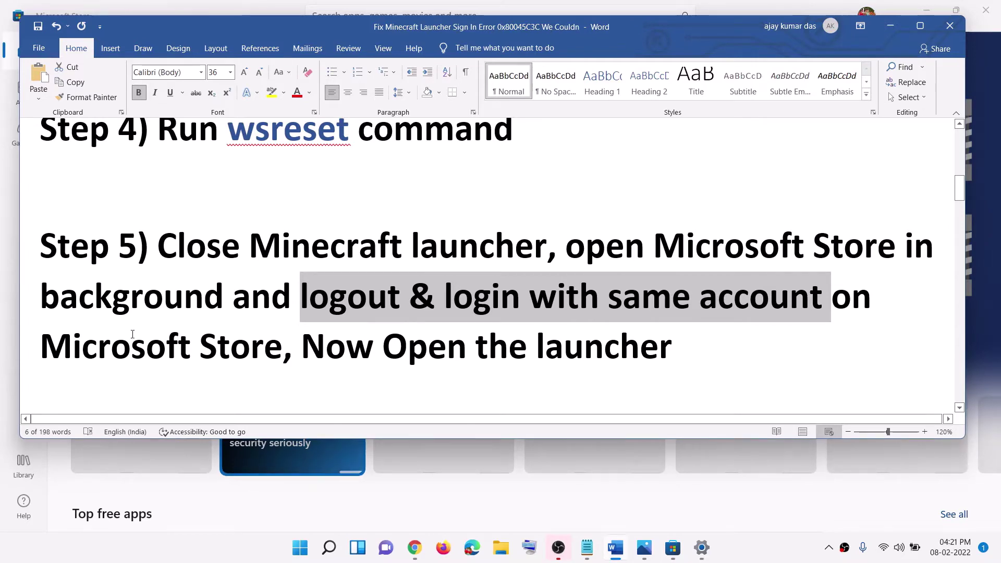
drag(133, 332, 292, 347)
scroll(239, 256, down, 3)
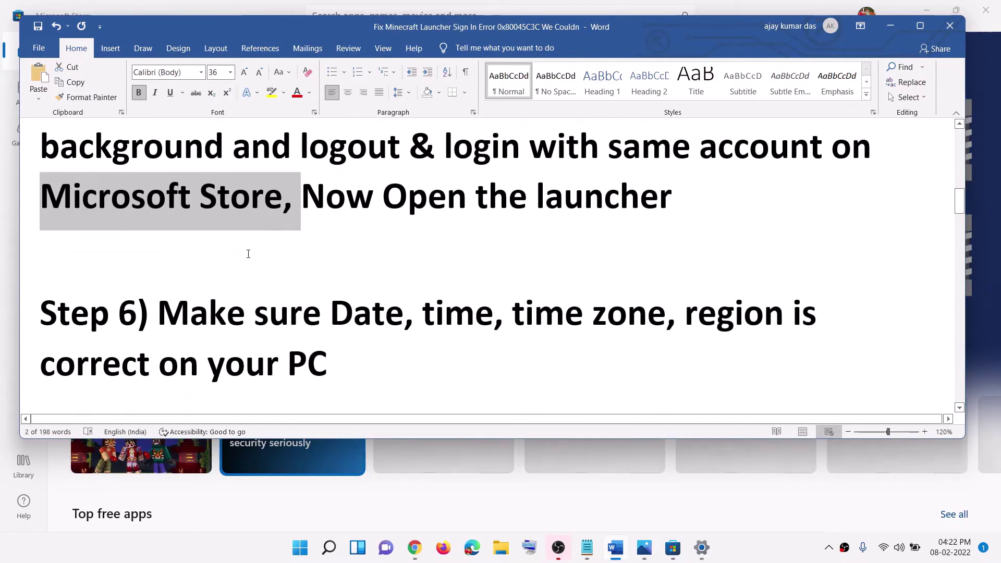
drag(157, 276, 819, 279)
drag(189, 276, 302, 277)
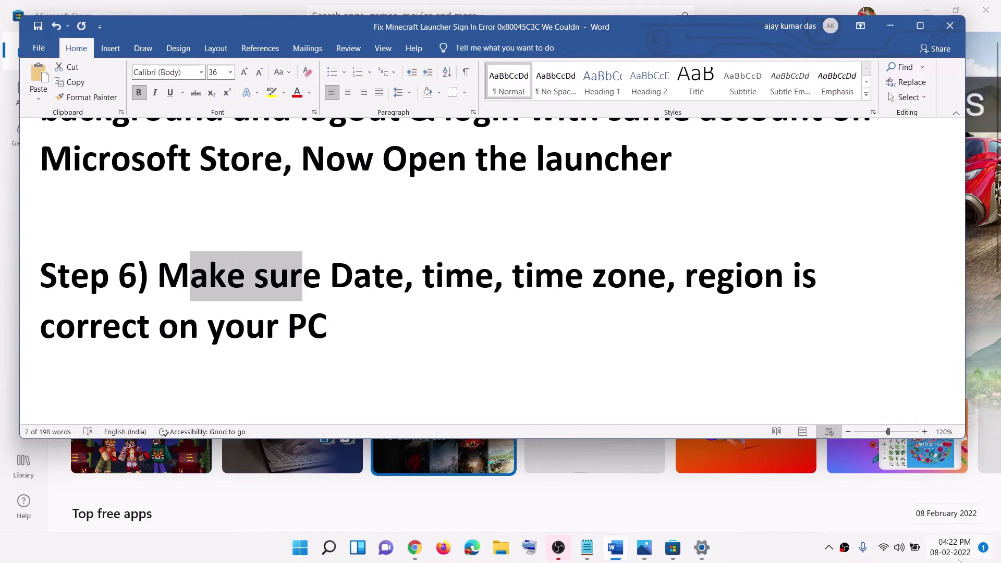
right_click(957, 556)
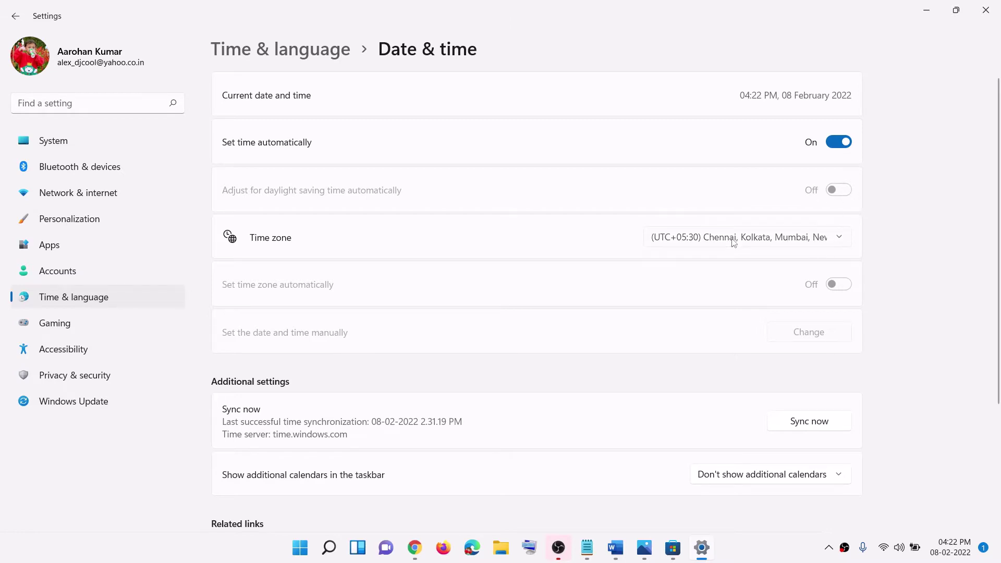
Keep the UTC+05:30 time zone and sync the clock with the time server
click(736, 239)
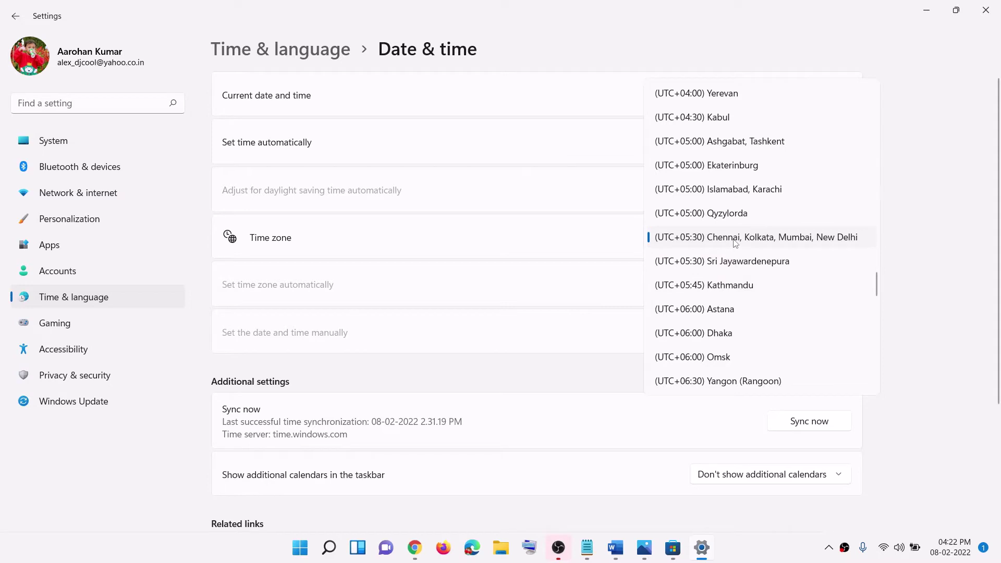
click(735, 241)
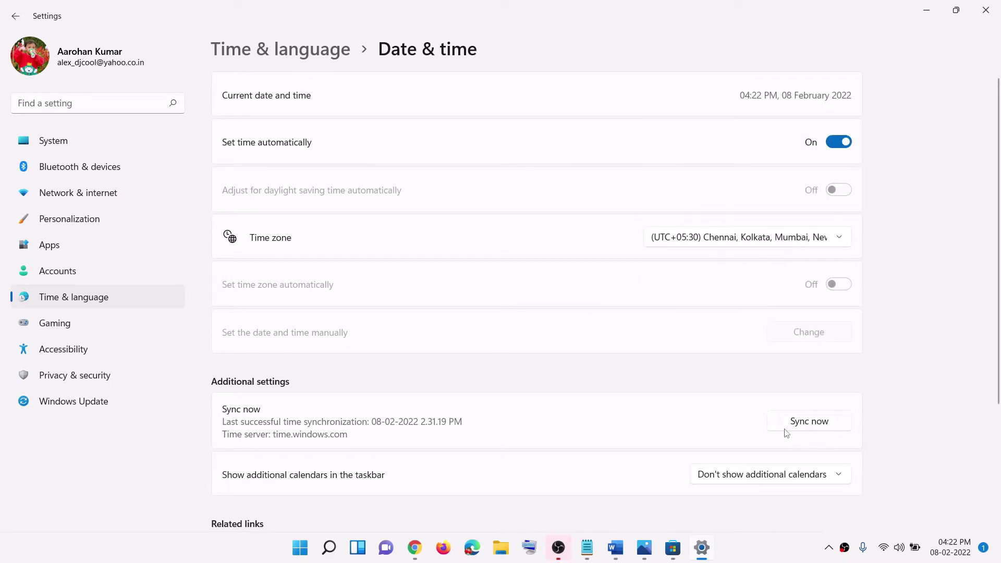
click(812, 425)
Confirm the country is India under Language & region, then close Settings
click(43, 296)
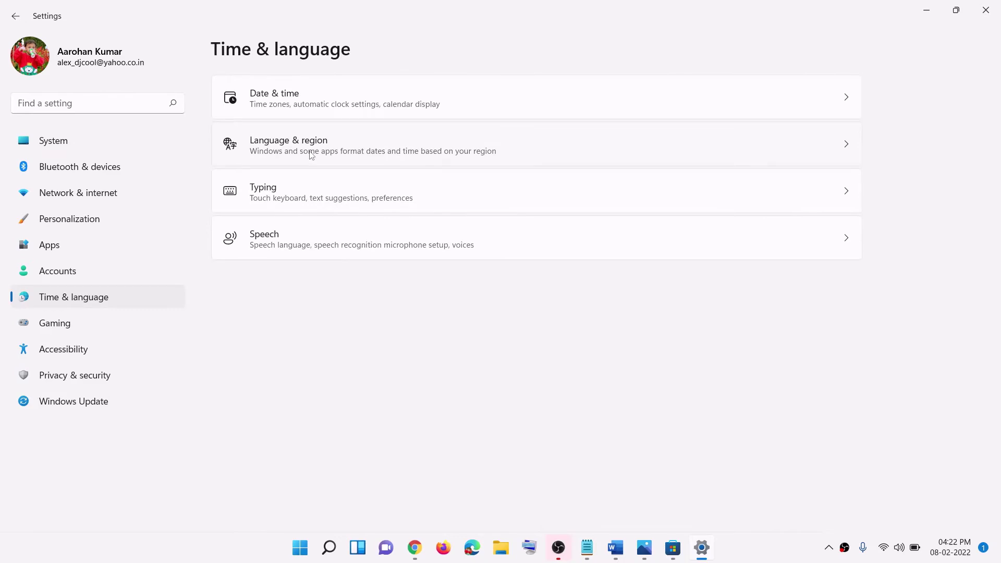
click(847, 148)
click(806, 288)
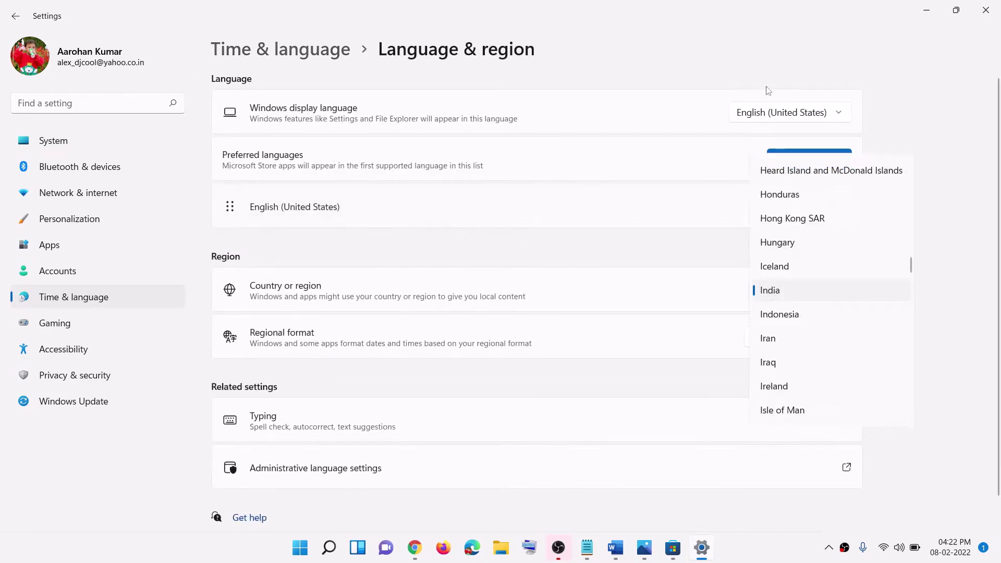
click(995, 20)
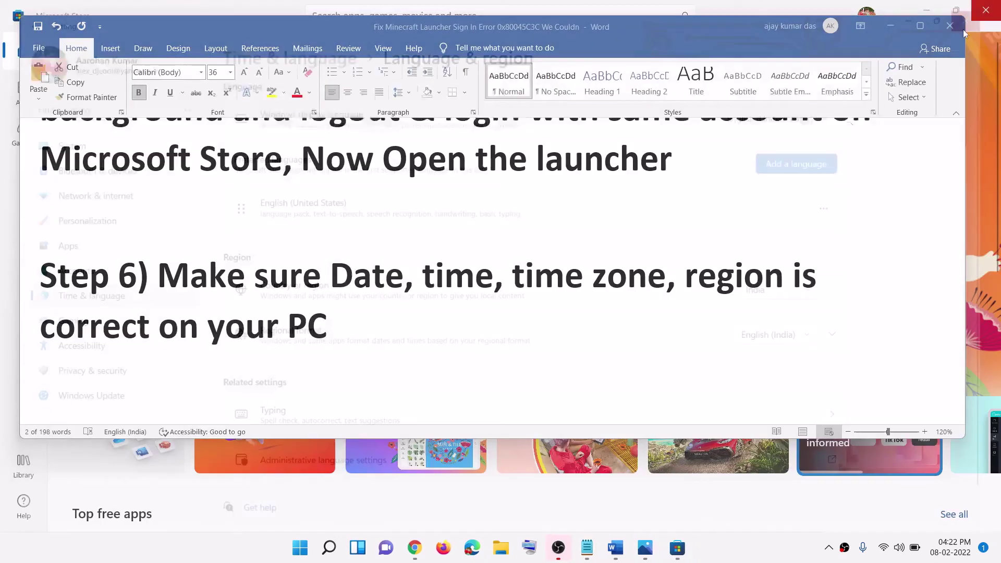
Copy the Xbox Identity Provider link from the Word guide
scroll(317, 311, down, 2)
scroll(316, 311, down, 1)
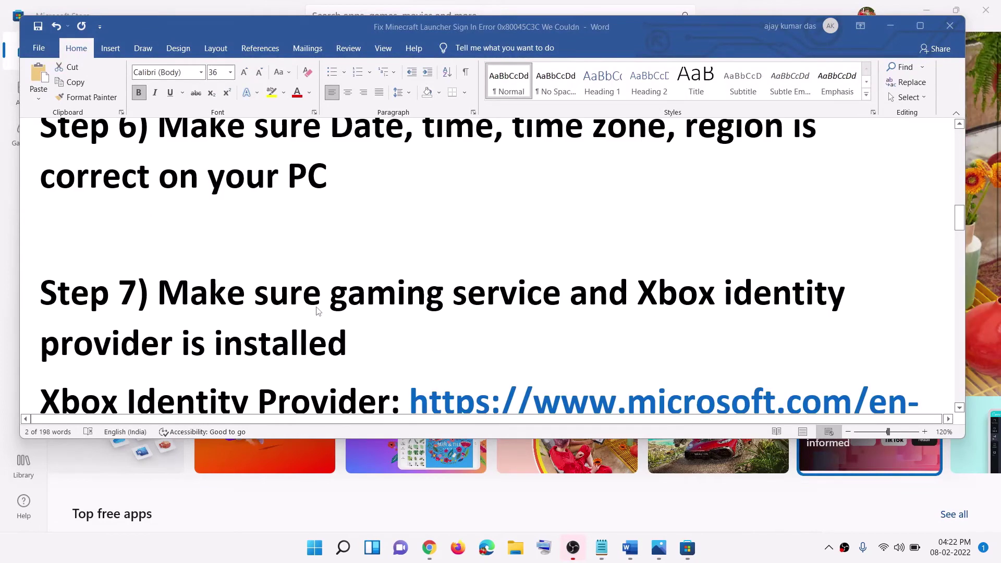
scroll(317, 311, down, 1)
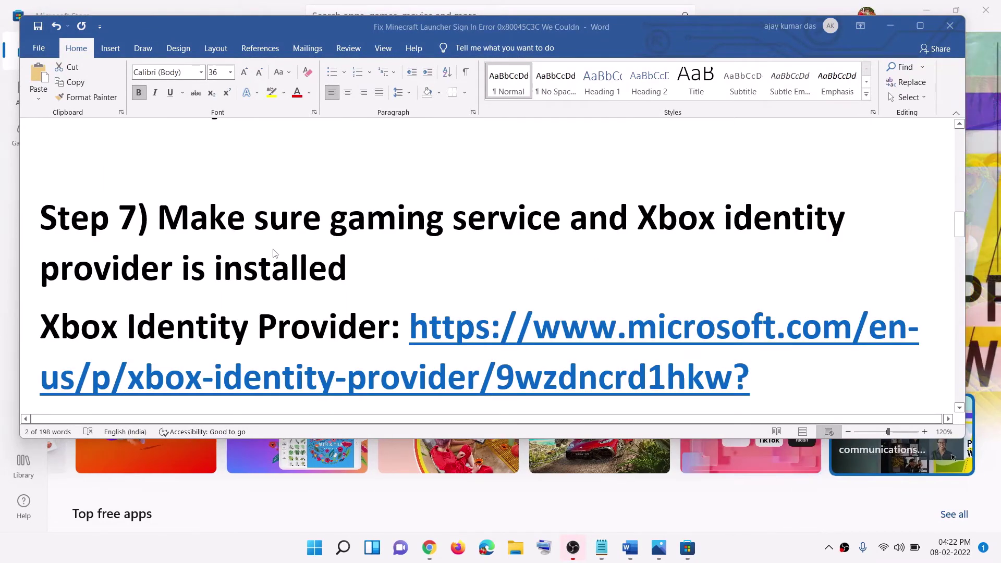
scroll(553, 296, down, 1)
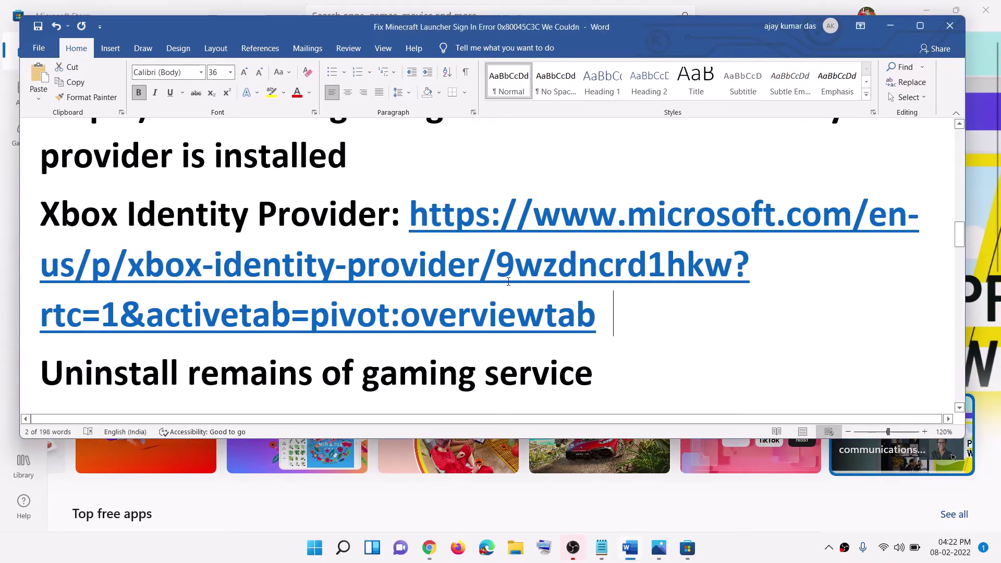
drag(608, 318, 411, 214)
right_click(489, 279)
click(503, 280)
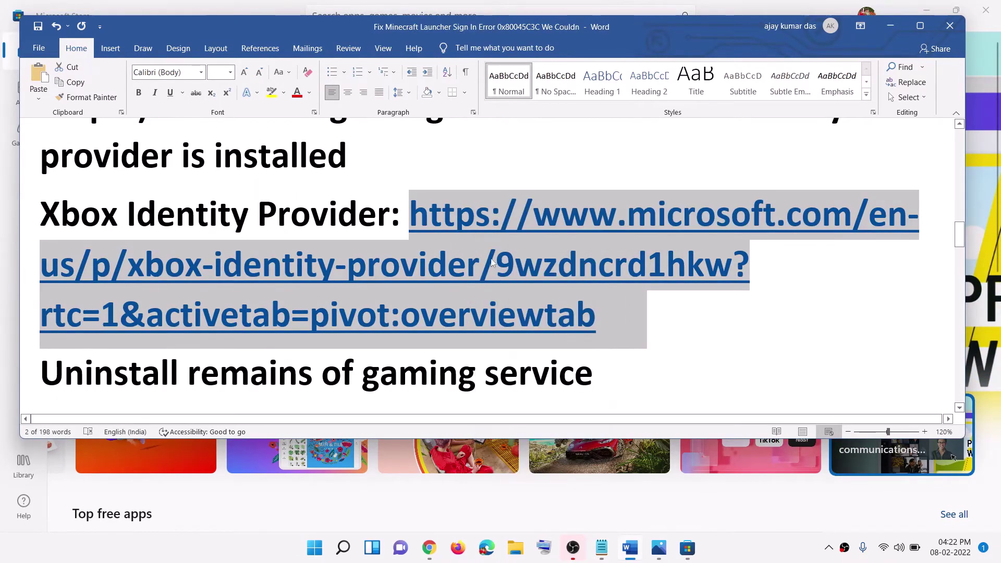
Open Xbox Identity Provider in Microsoft Store via Get on its Chrome page, then return to Chrome
click(429, 547)
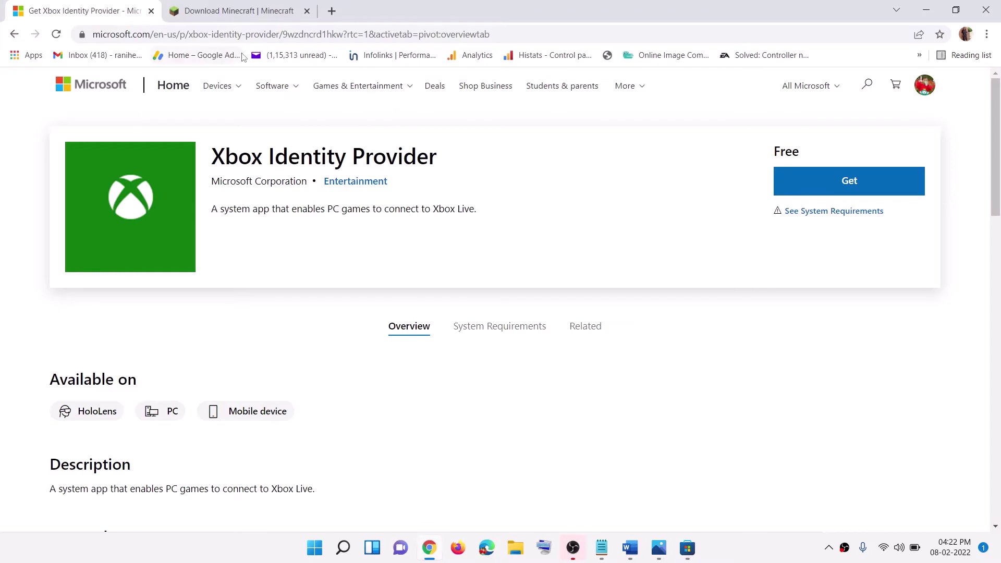
drag(230, 159, 387, 157)
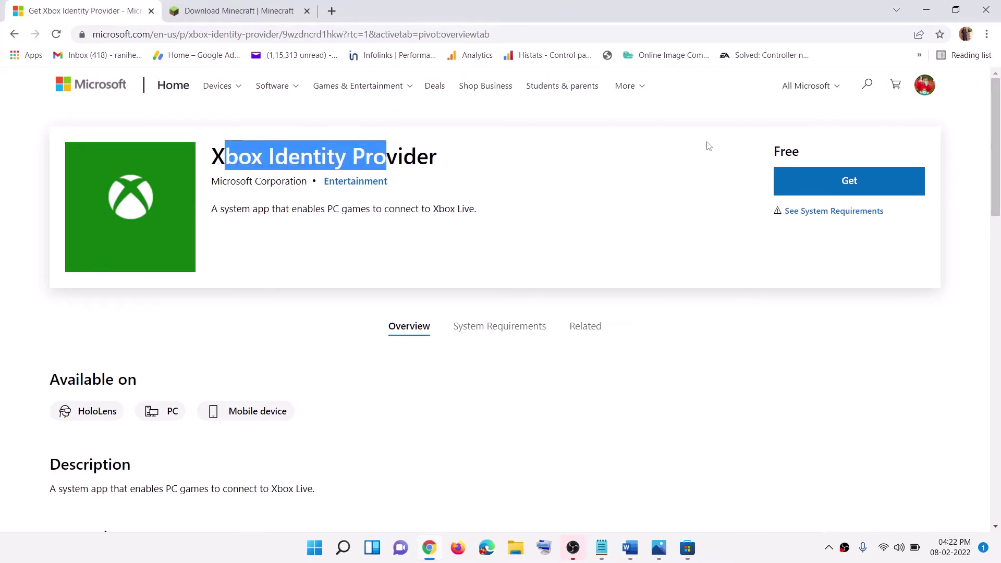
click(847, 173)
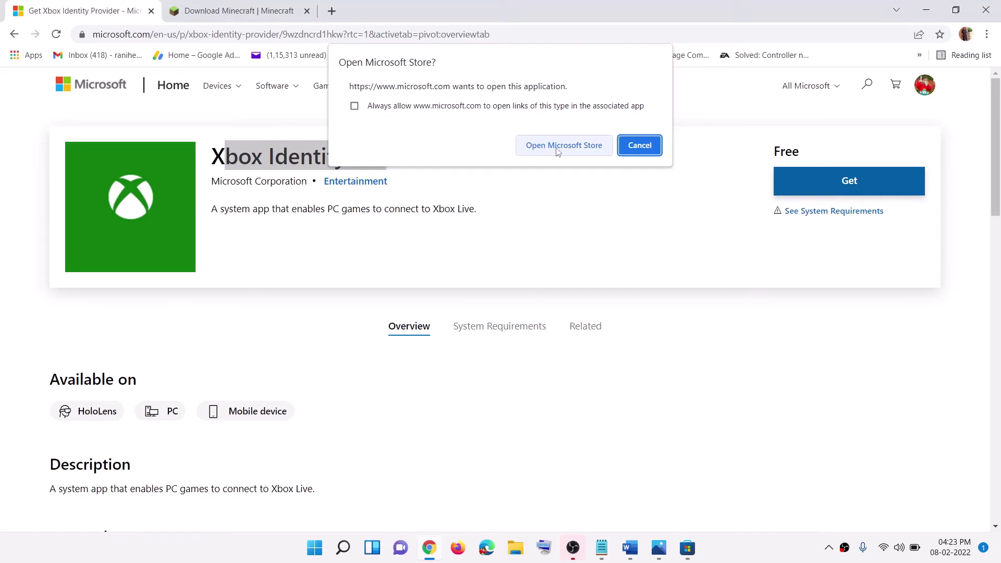
click(552, 150)
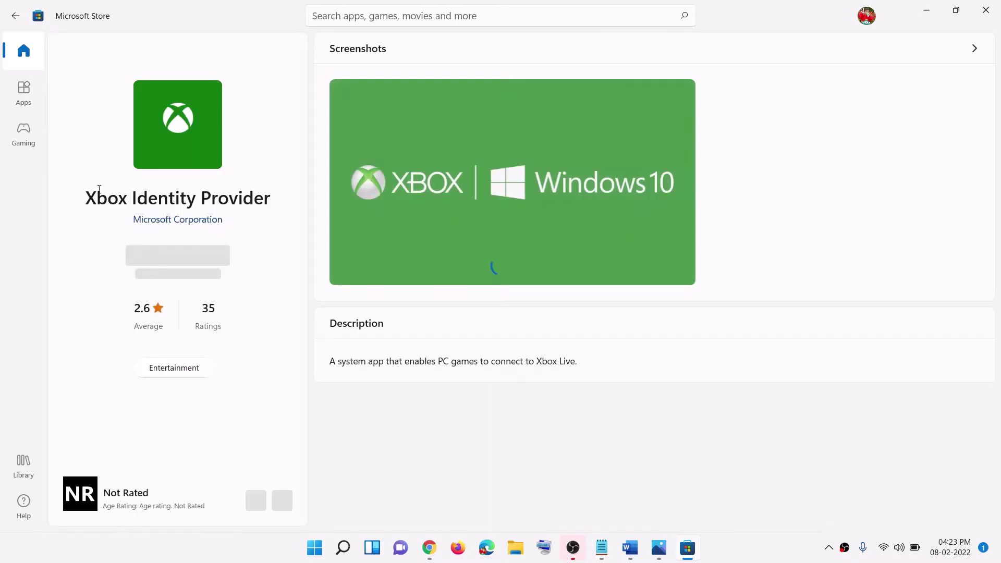
drag(110, 198, 260, 235)
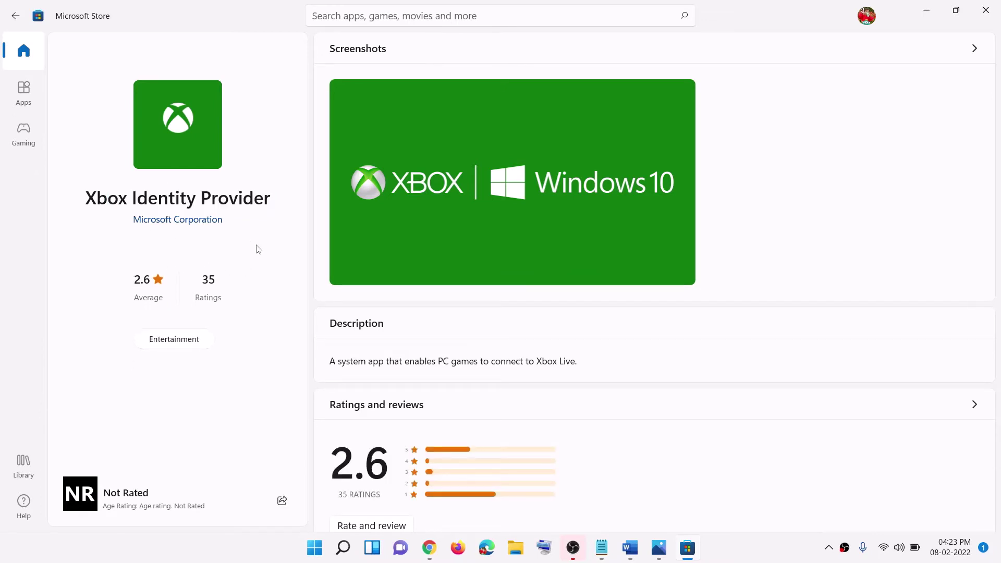
key(alt+Tab)
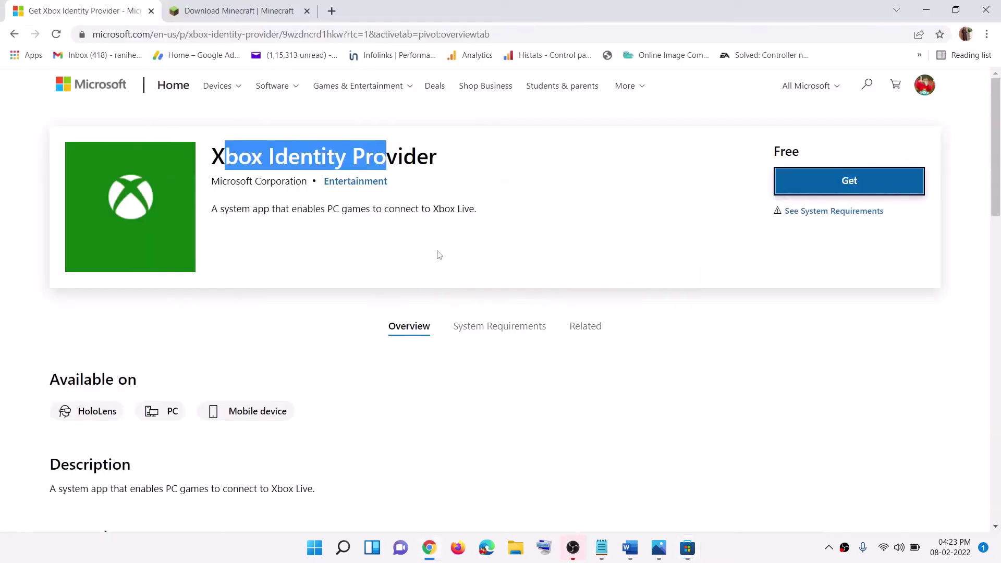
Copy the 'get-appxpackage Microsoft.GamingServices | remove-AppxPackage -allusers' command from the guide
click(631, 549)
scroll(144, 264, down, 5)
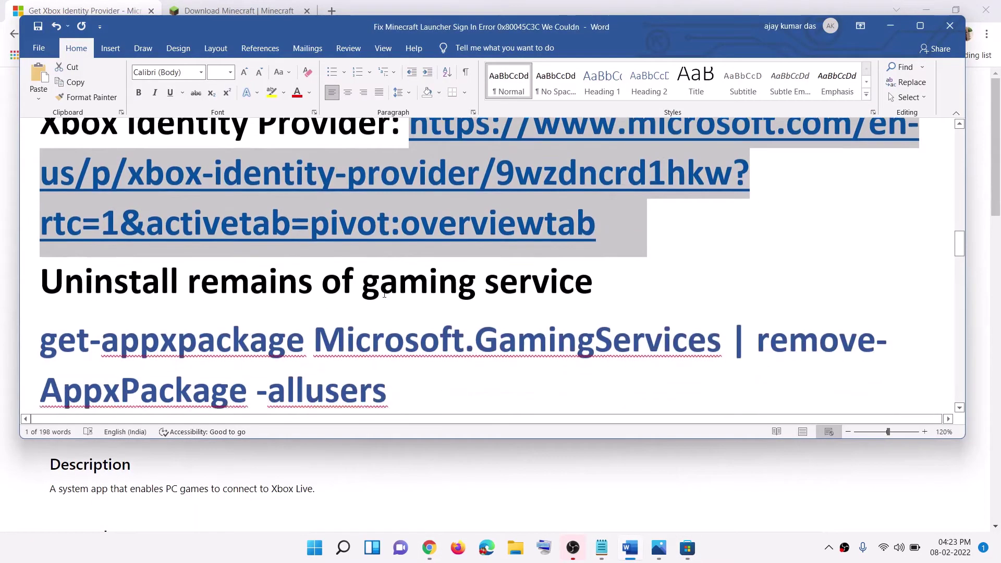
triple_click(144, 265)
right_click(130, 270)
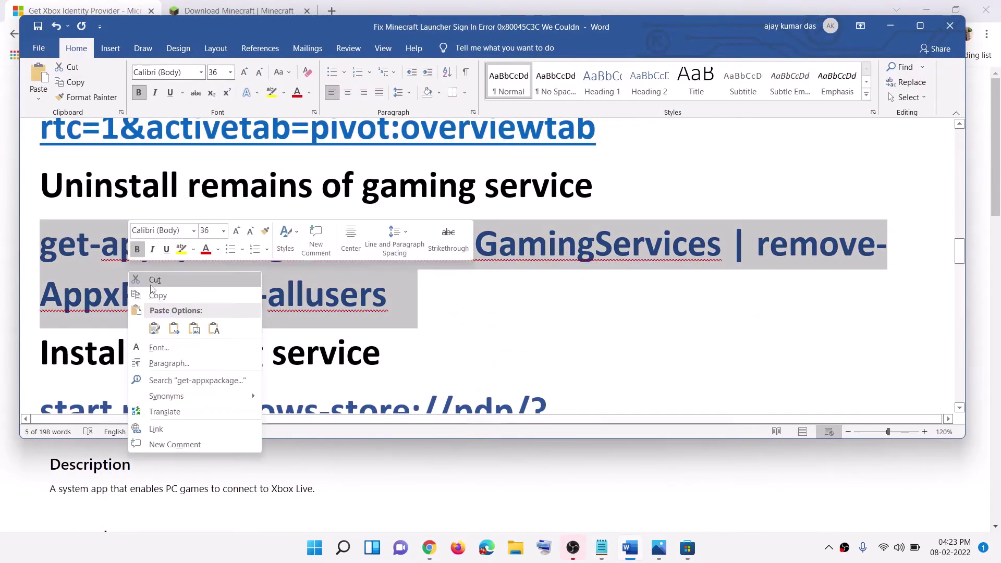
click(151, 293)
Run the command in an administrator Windows PowerShell to remove Gaming Services for all users
click(314, 548)
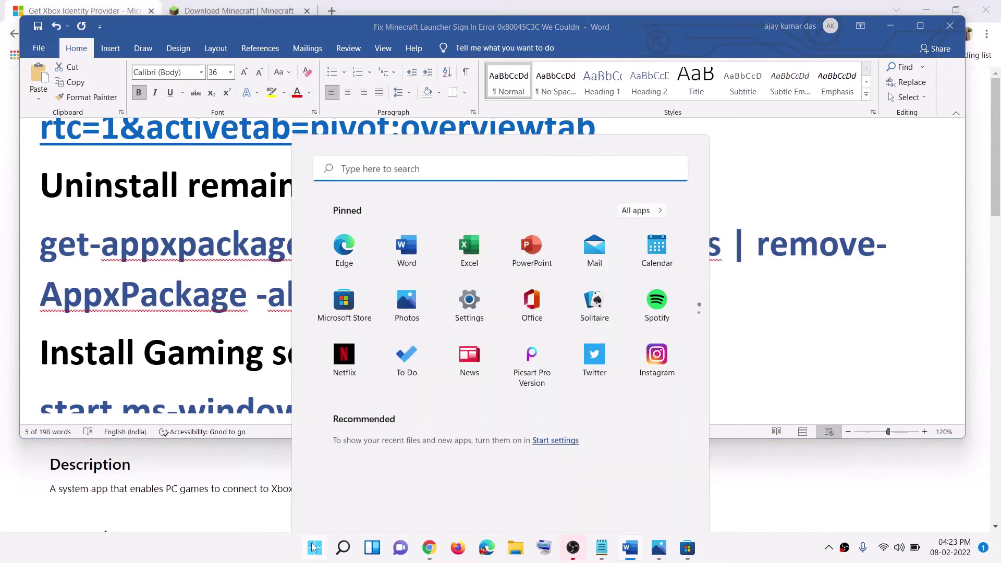
text(powershell)
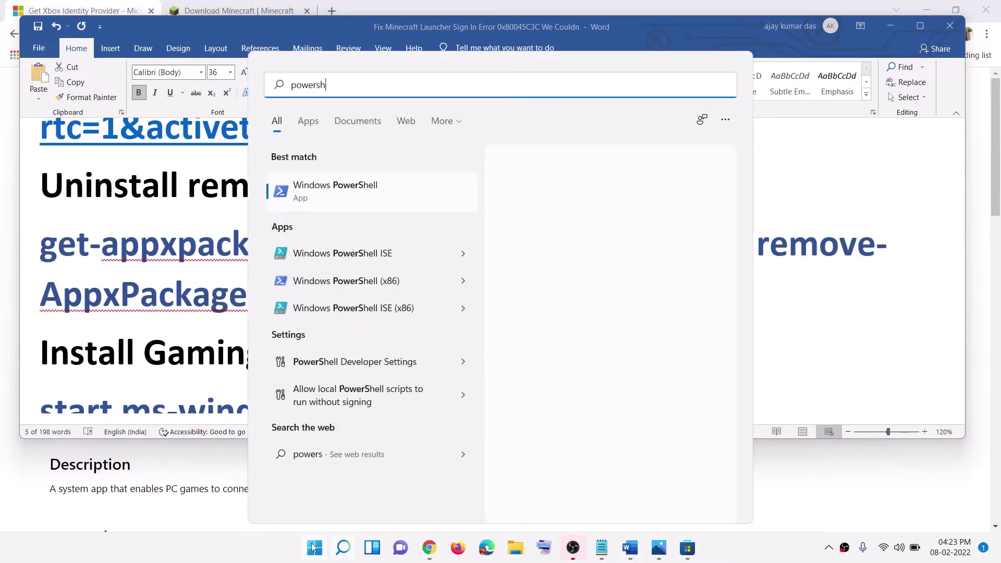
right_click(317, 193)
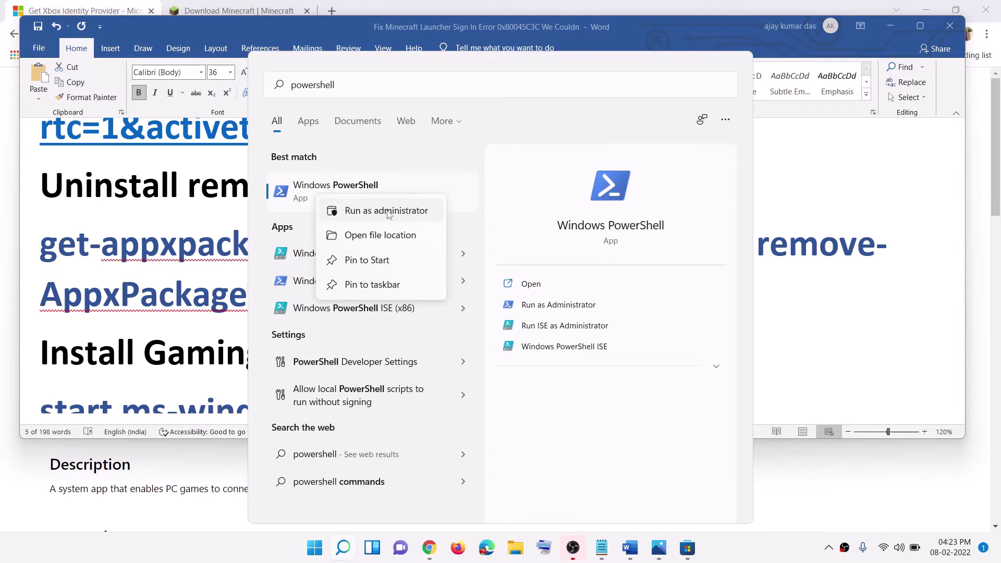
click(388, 211)
click(422, 372)
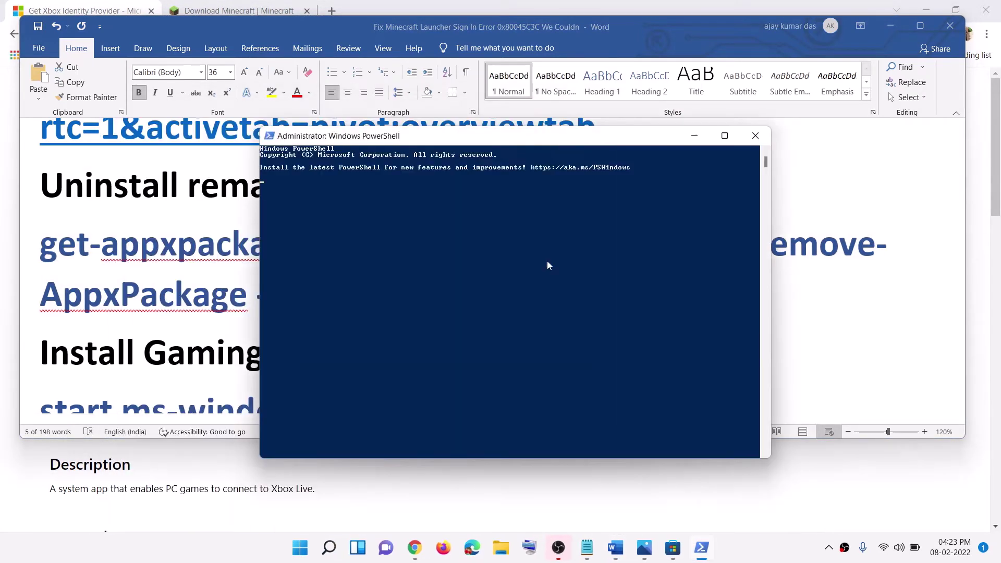
key(ctrl+v)
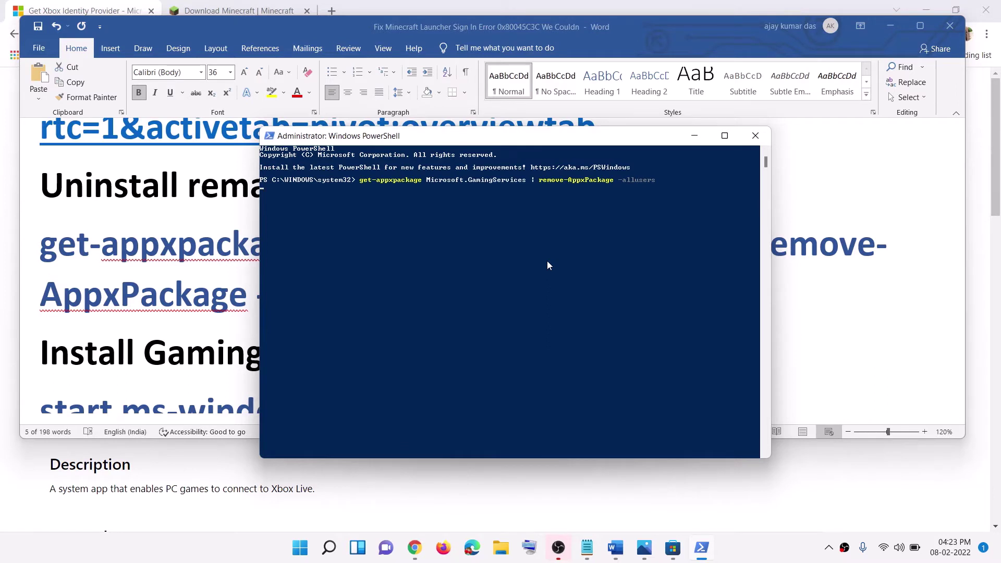
key(Return)
key(alt+Tab)
scroll(297, 325, down, 3)
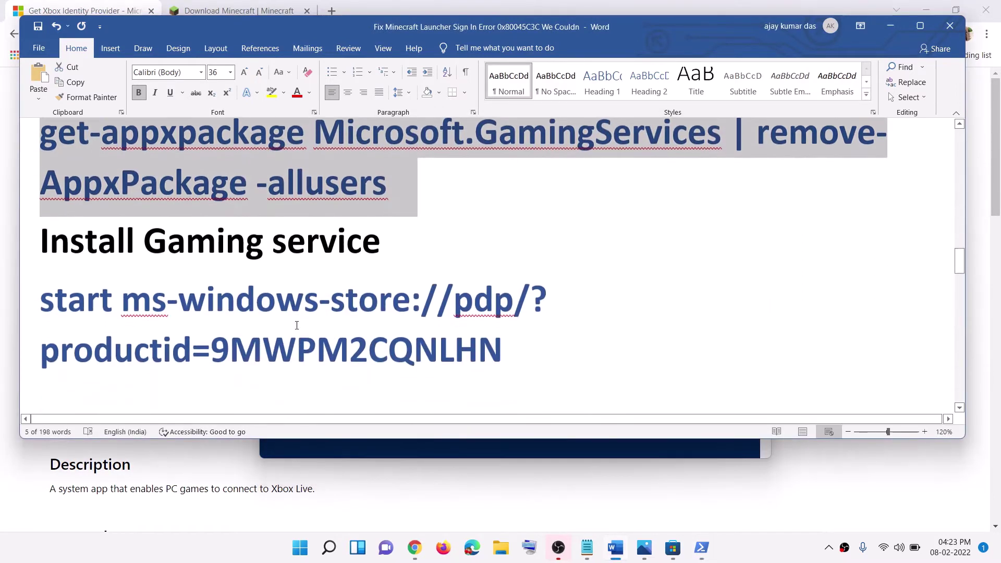
Run the start ms-windows-store command in PowerShell and approve the Gaming Services install
scroll(297, 326, down, 1)
double_click(32, 280)
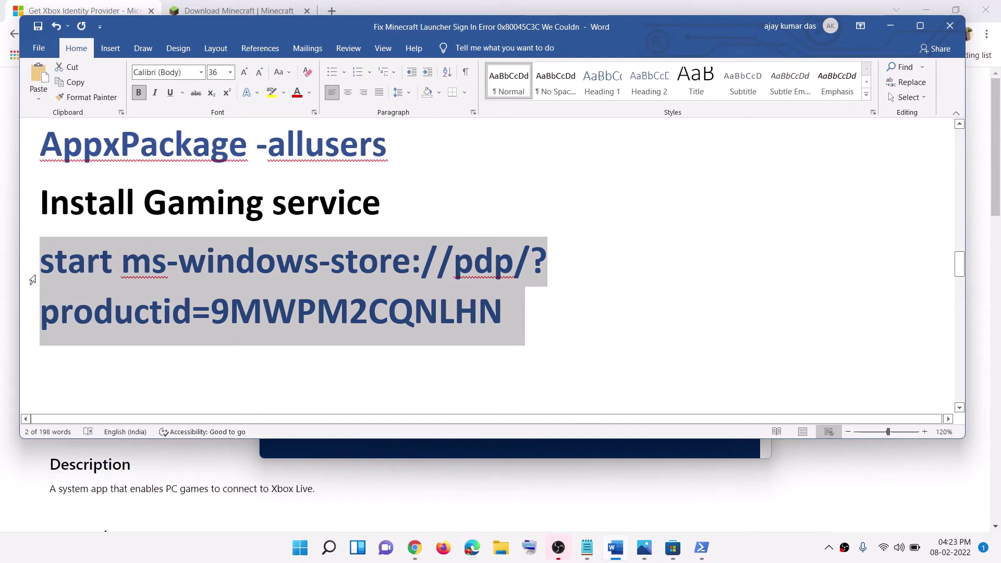
key(alt+Tab)
key(ctrl+v)
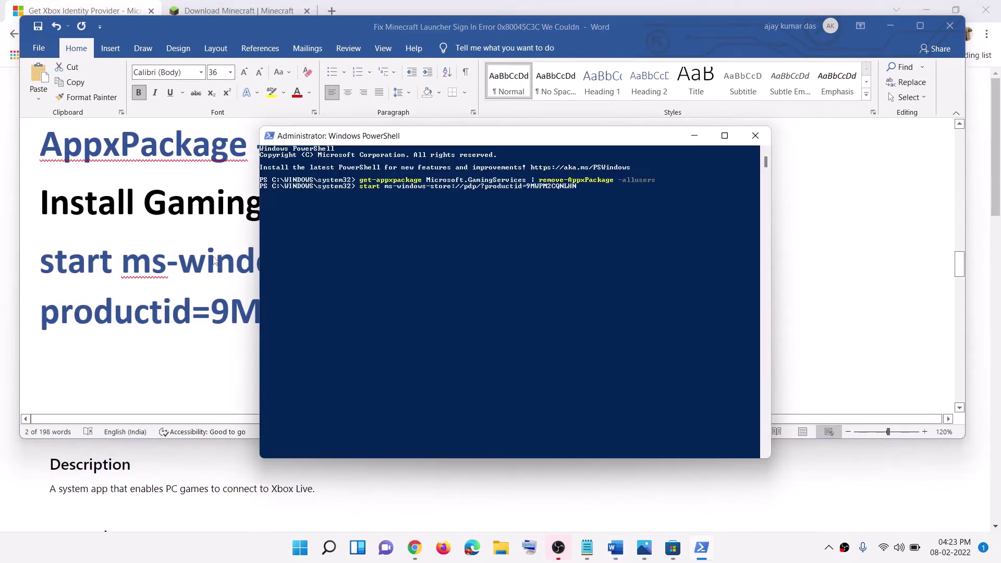
key(Return)
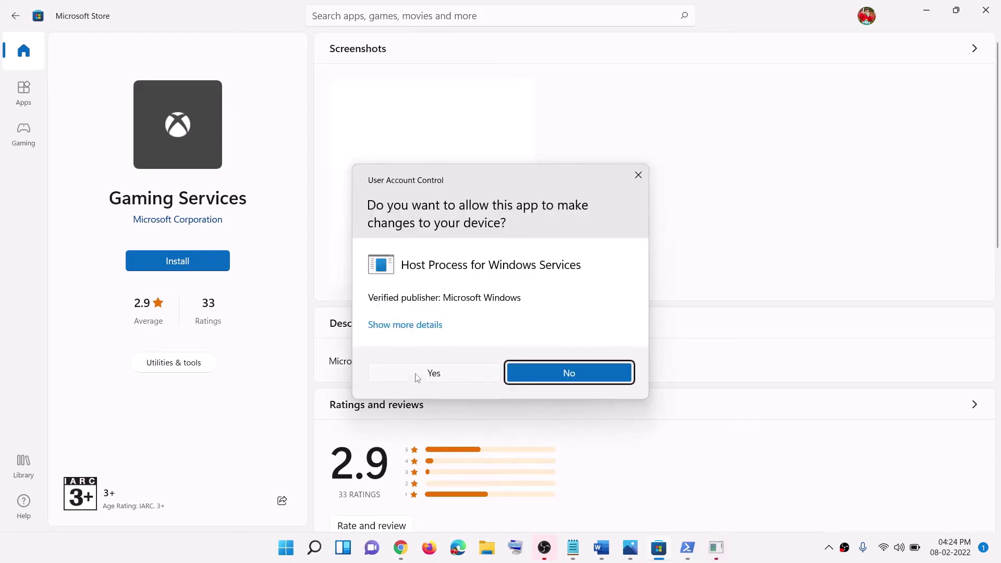
click(418, 375)
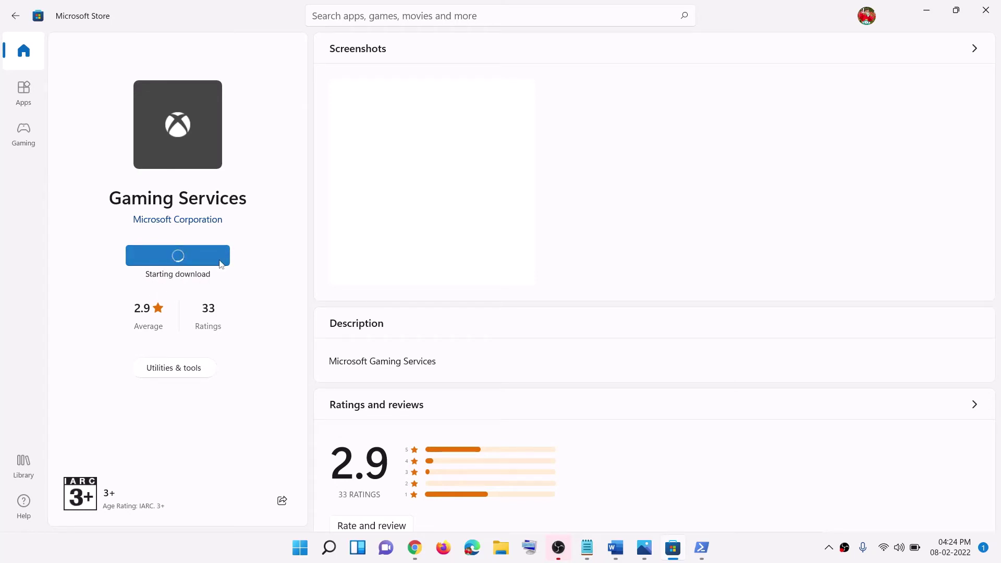
click(615, 547)
Check the guide's Xbl login credentials heading and open Credential Manager from Start search
scroll(336, 276, down, 4)
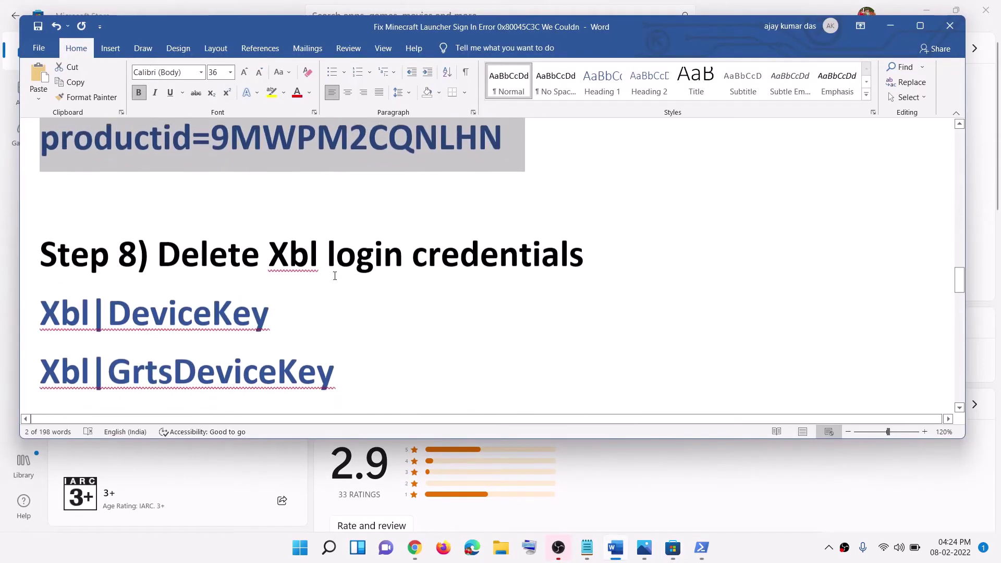
drag(268, 241, 446, 273)
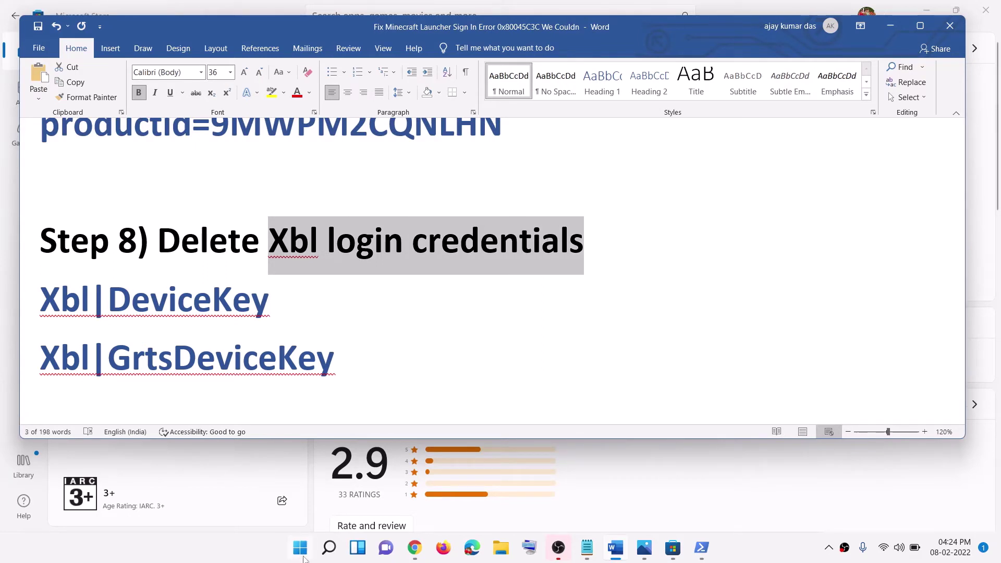
click(304, 558)
text(credential Manager)
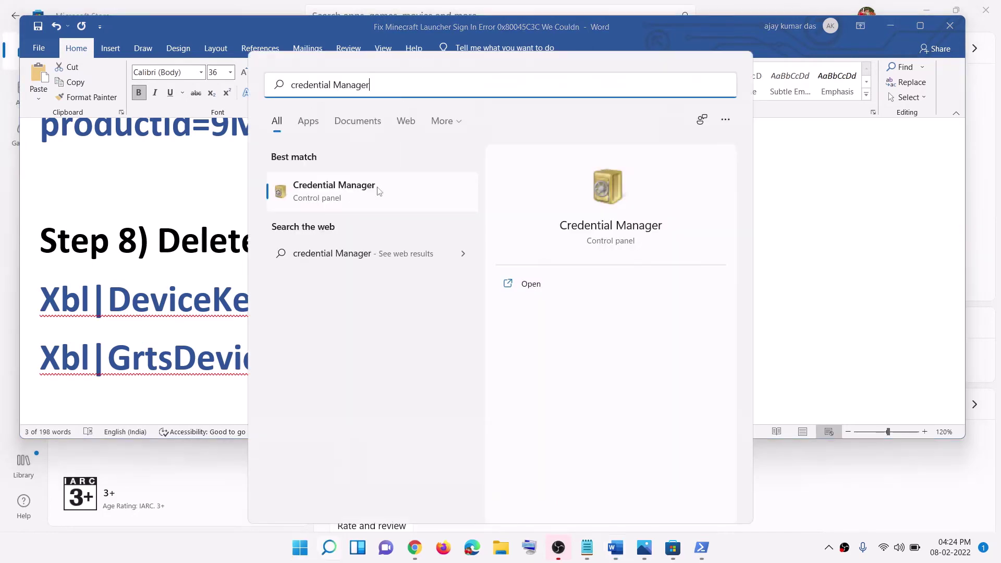
click(345, 195)
Show the Windows Credentials list and check the guide for the two Xbl key names
click(399, 134)
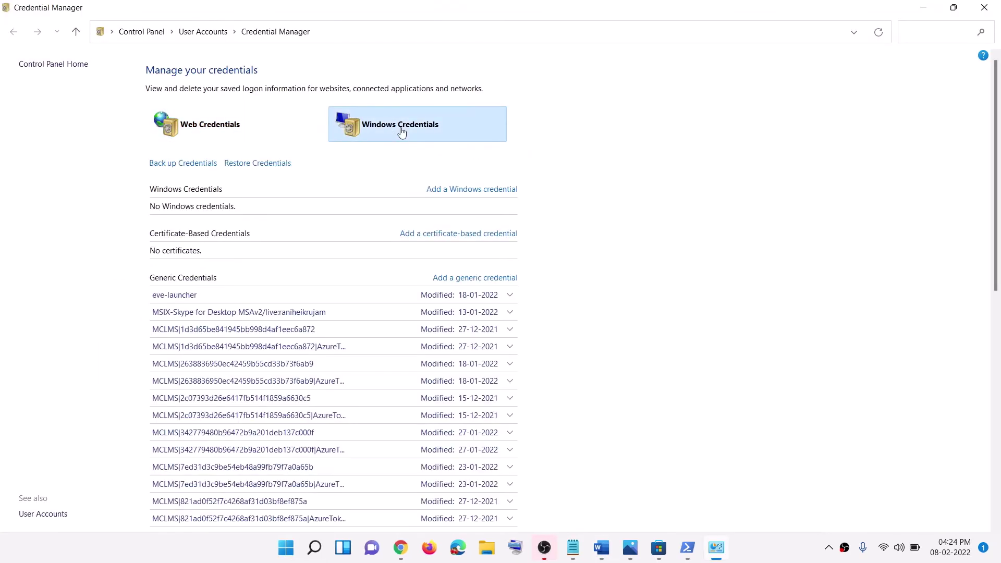
scroll(291, 343, down, 2)
scroll(290, 344, down, 10)
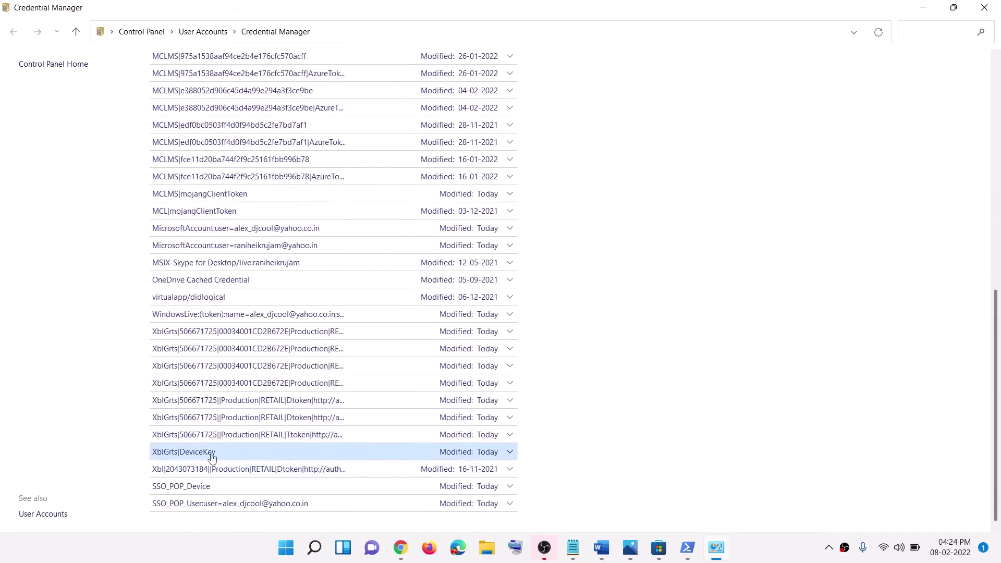
key(alt+Tab)
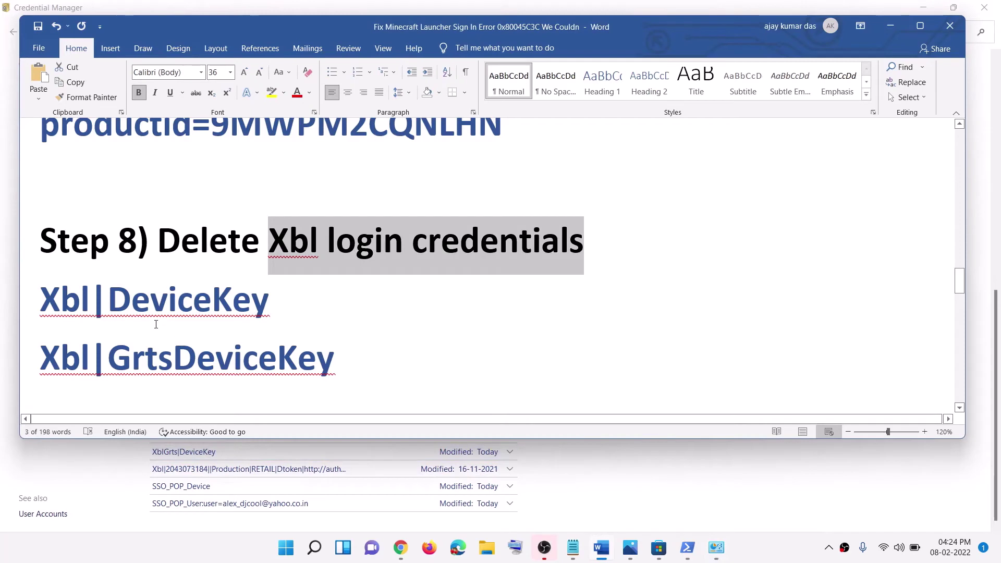
drag(64, 356, 344, 360)
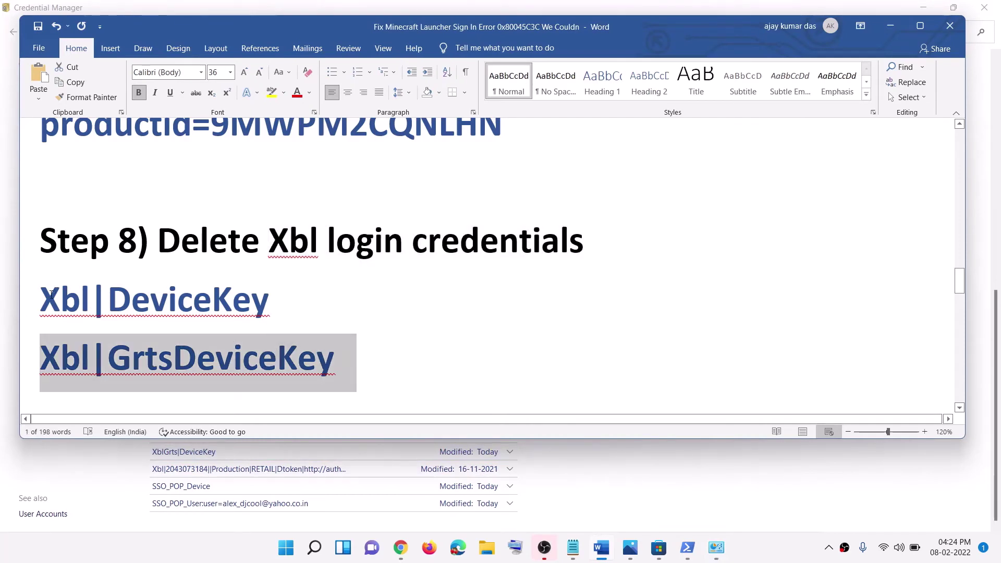
drag(42, 299, 236, 294)
drag(52, 354, 344, 360)
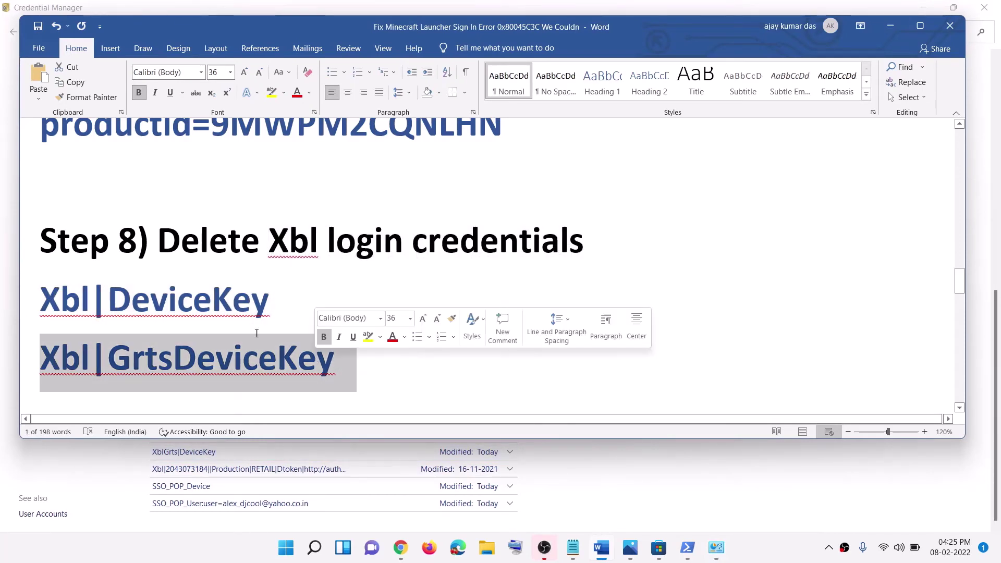
drag(48, 299, 270, 346)
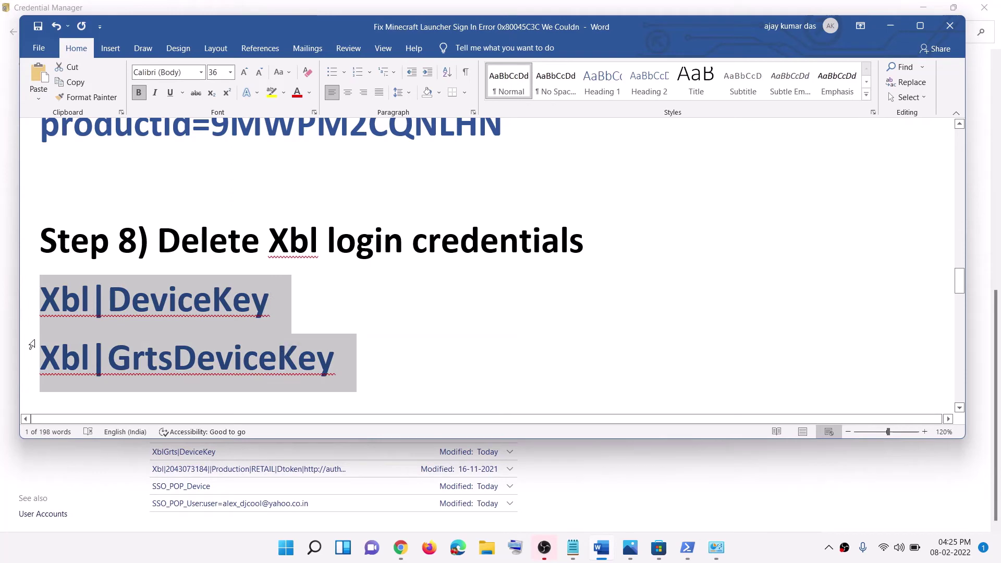
key(alt+Tab)
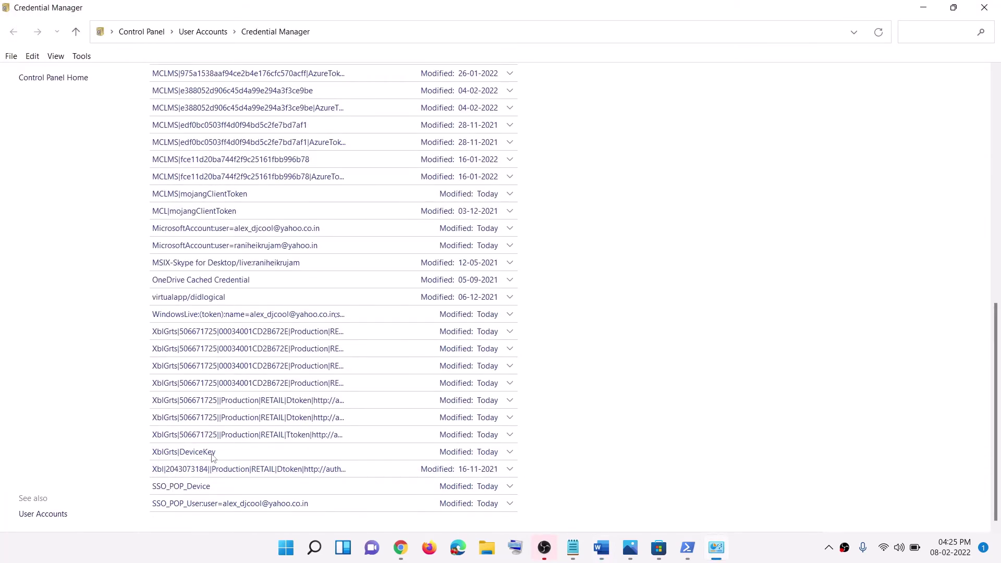
Remove the XblGrts|DeviceKey credential, confirm the deletion, and close Credential Manager
click(211, 453)
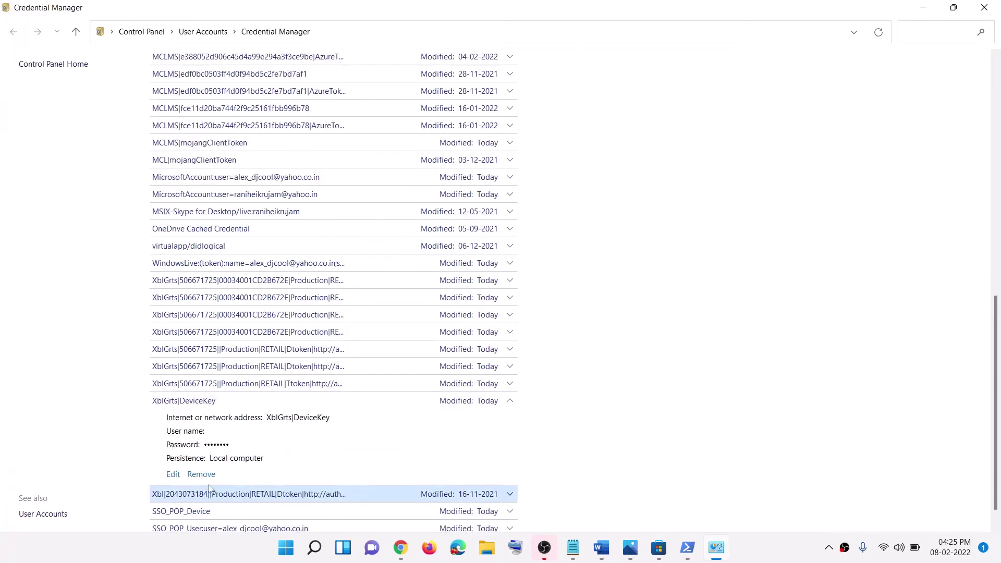
click(201, 474)
click(588, 297)
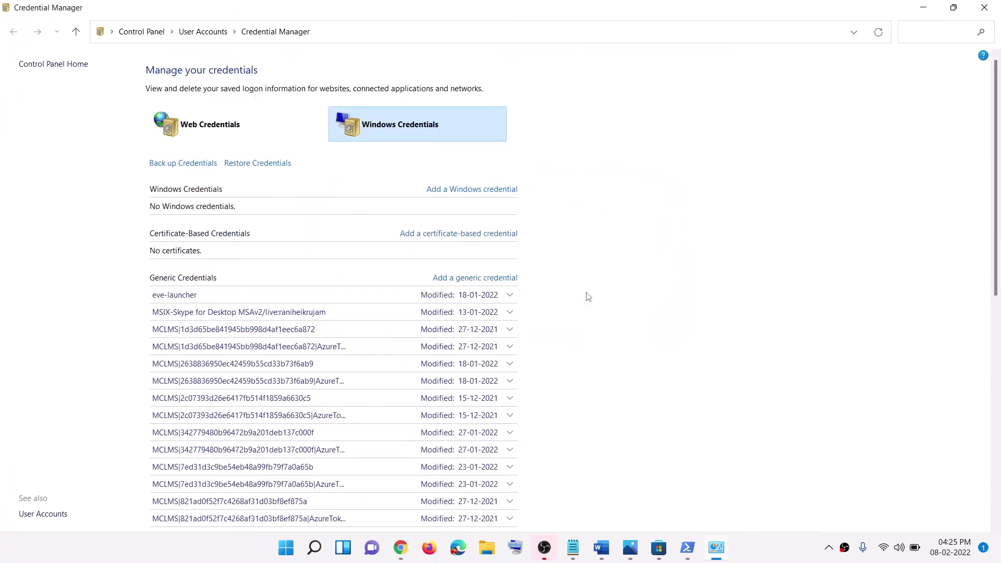
click(984, 7)
click(300, 547)
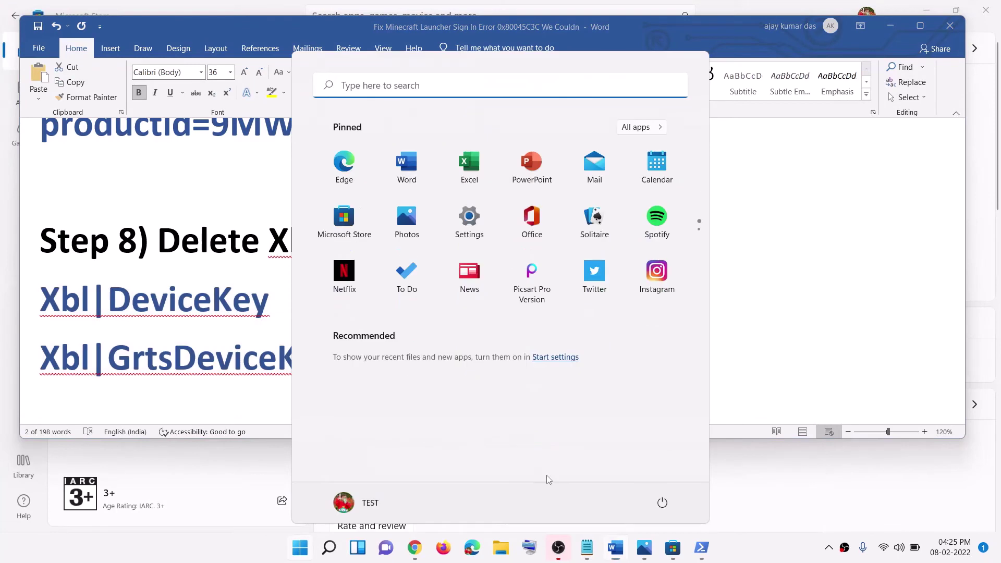
Dismiss the Start menu and scroll the guide to Step 9's services list
click(662, 502)
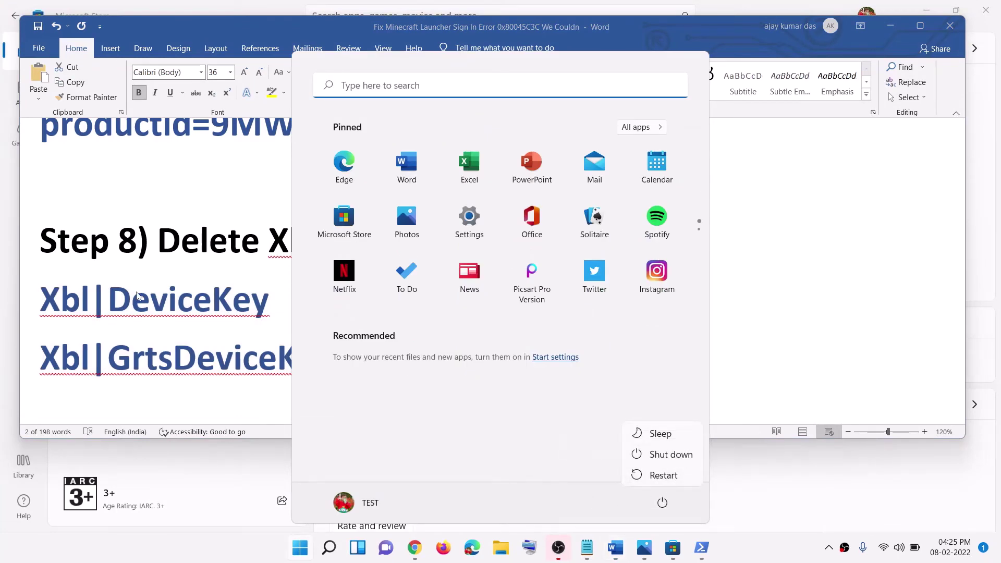
key(Escape)
key(Escape)
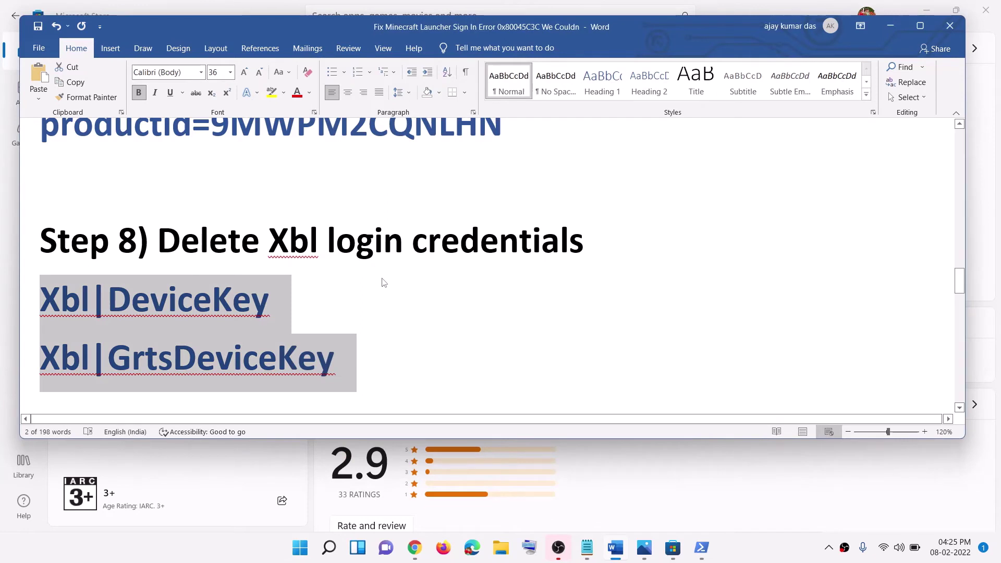
scroll(379, 308, down, 5)
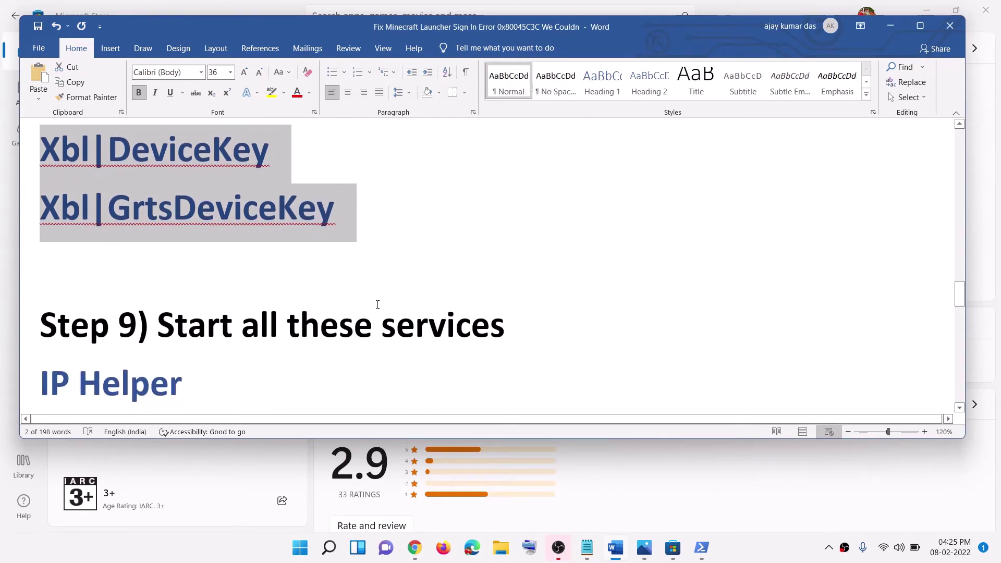
scroll(167, 237, down, 2)
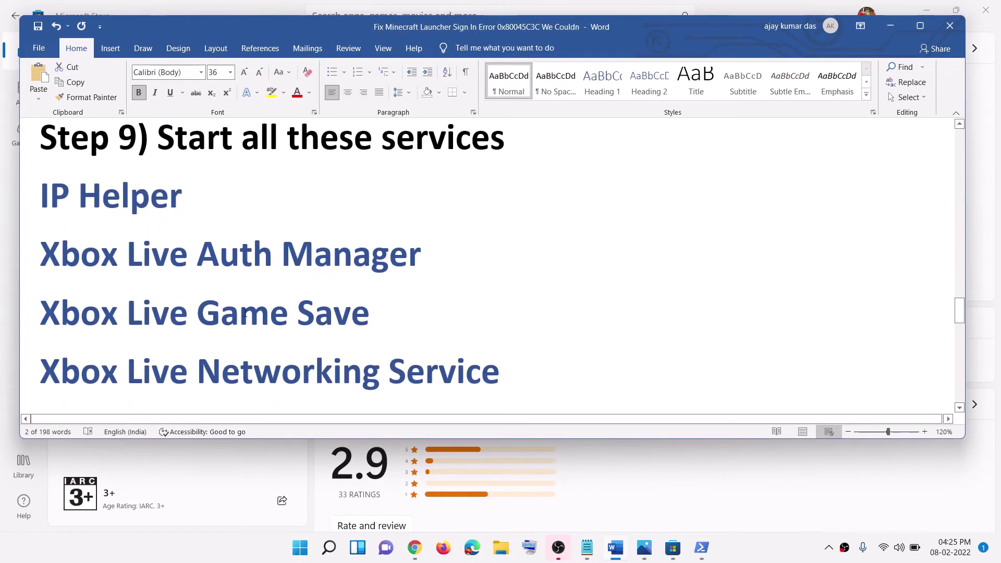
Open the Services app through a Start search for 'services'
click(301, 549)
text(ser)
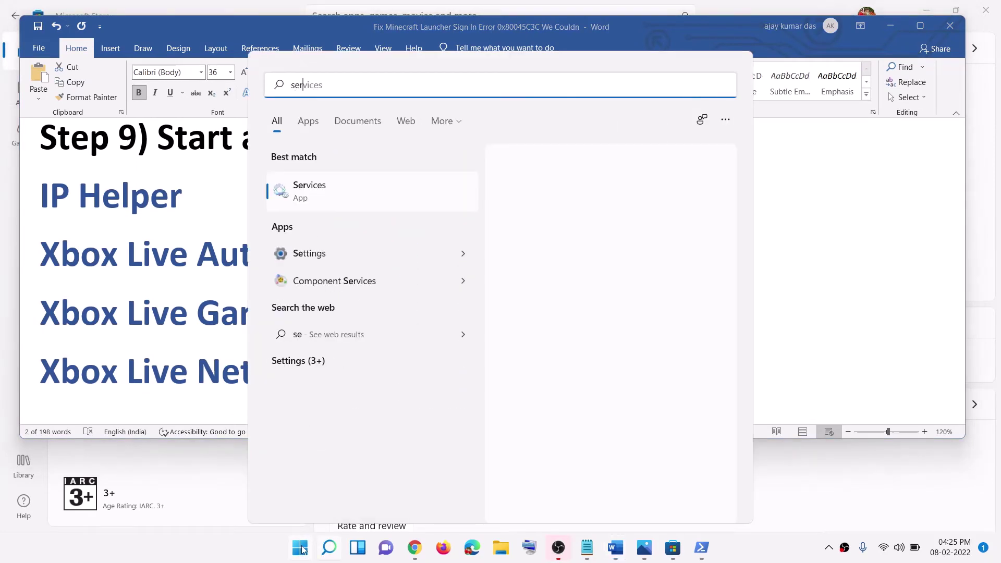
text(vices)
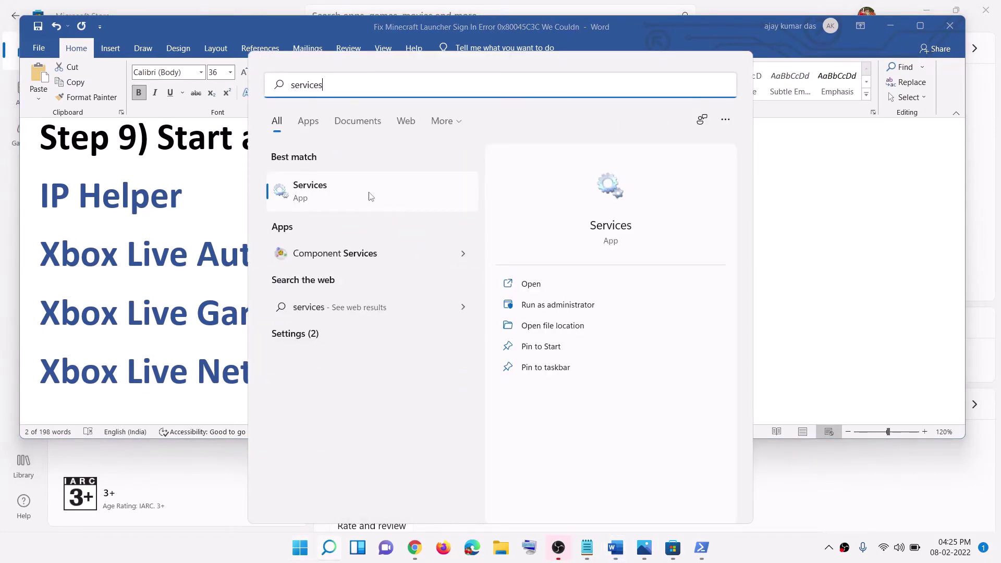
click(334, 198)
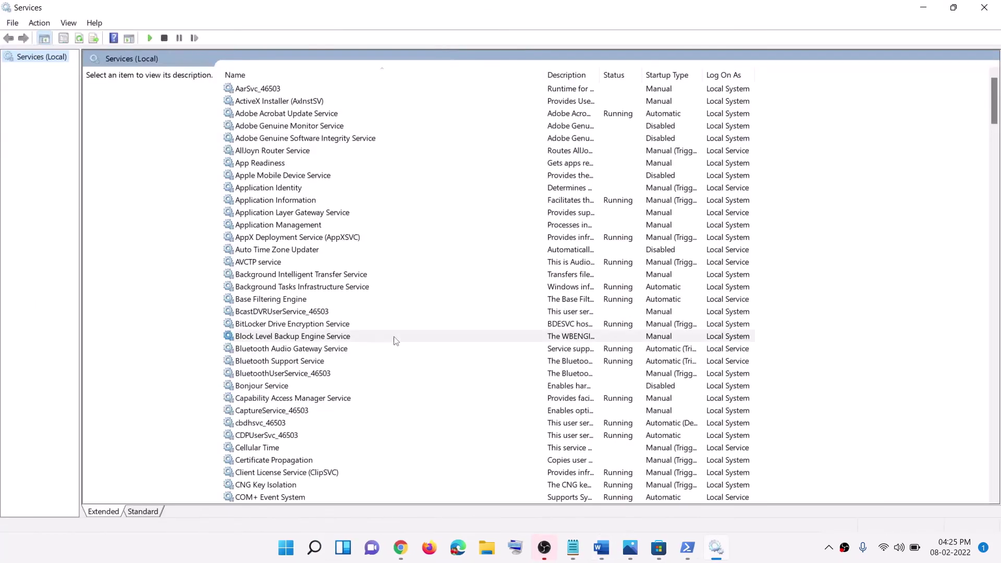
Set the IP Helper service's startup type to Automatic and apply it
click(395, 338)
key(i)
click(280, 300)
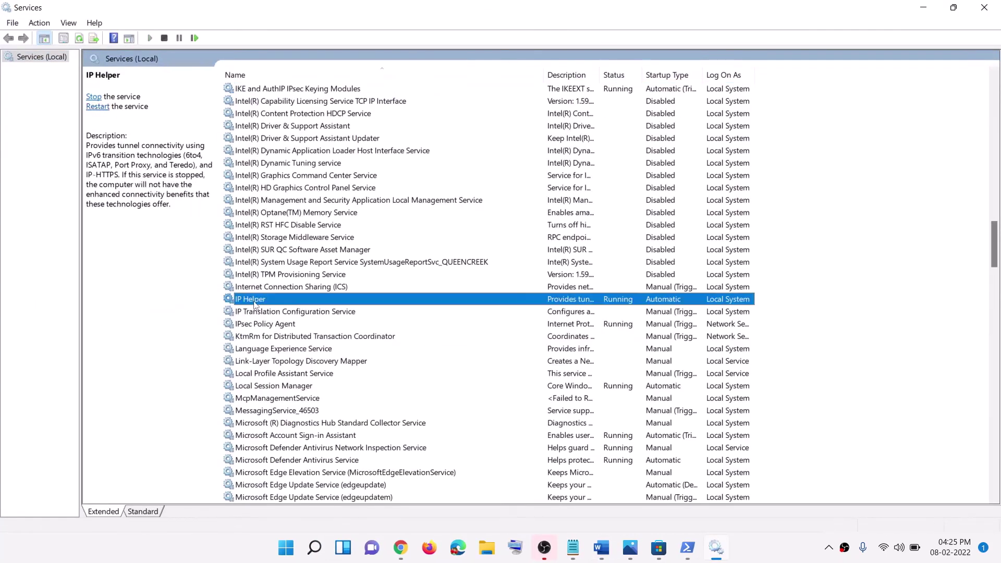
double_click(281, 302)
click(521, 258)
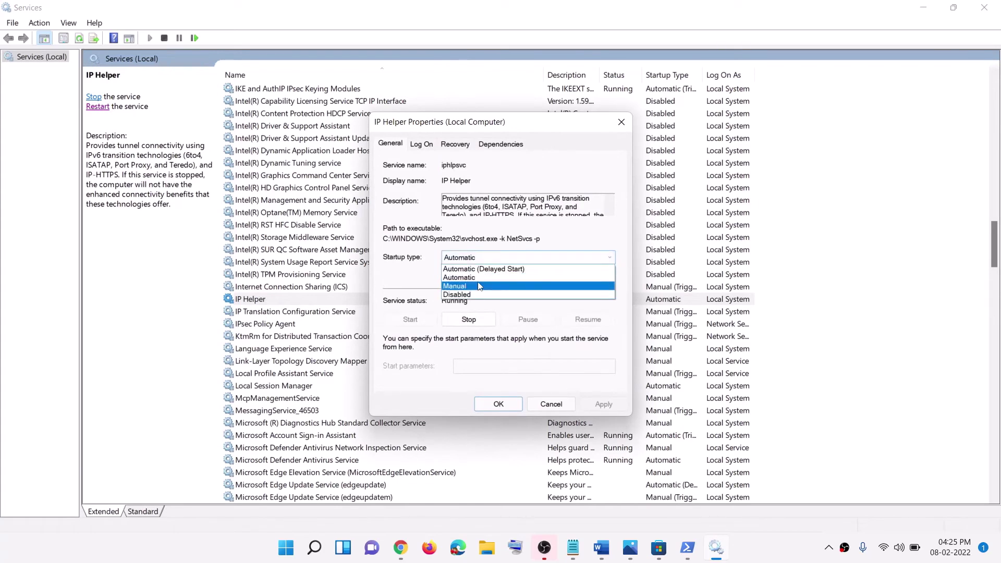
click(483, 286)
click(479, 257)
click(470, 277)
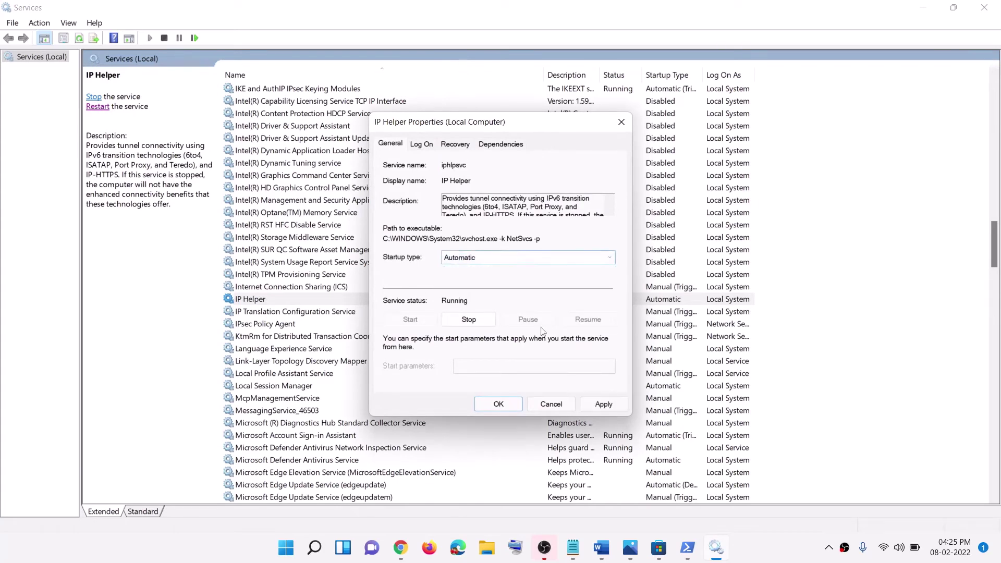
click(604, 404)
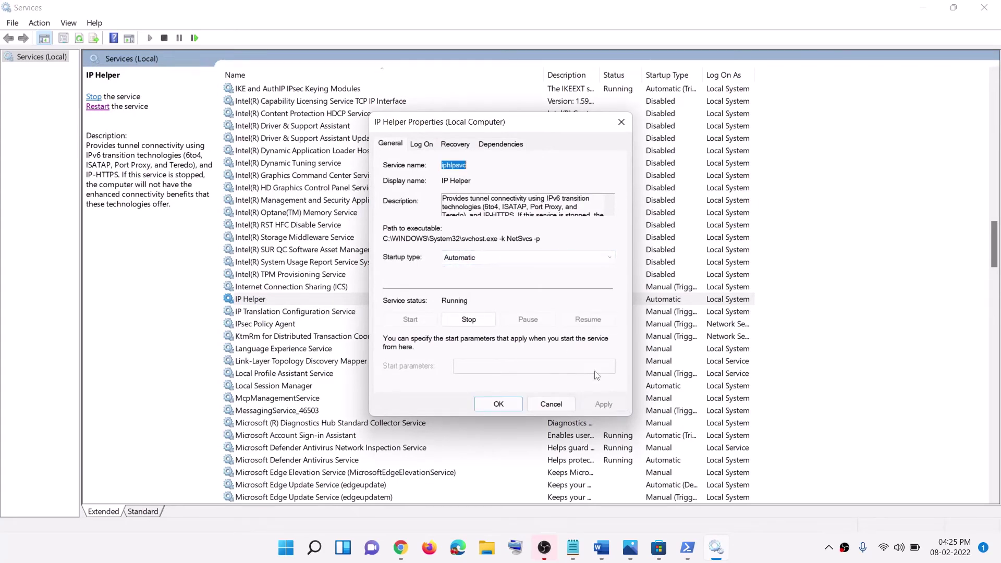
click(499, 406)
Set Xbox Accessory Management Service startup to Automatic and apply it
click(376, 410)
scroll(374, 402, down, 15)
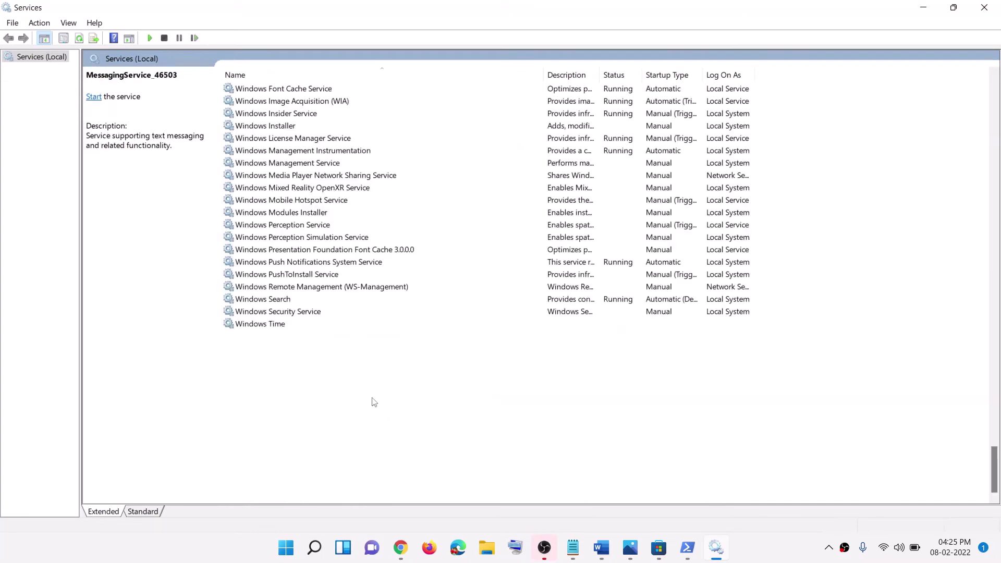
key(x)
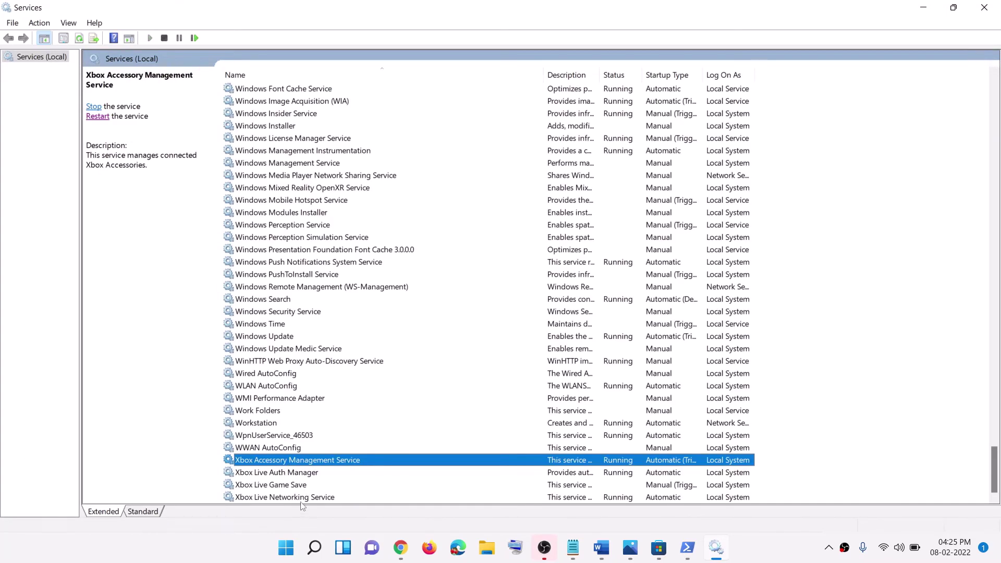
double_click(290, 462)
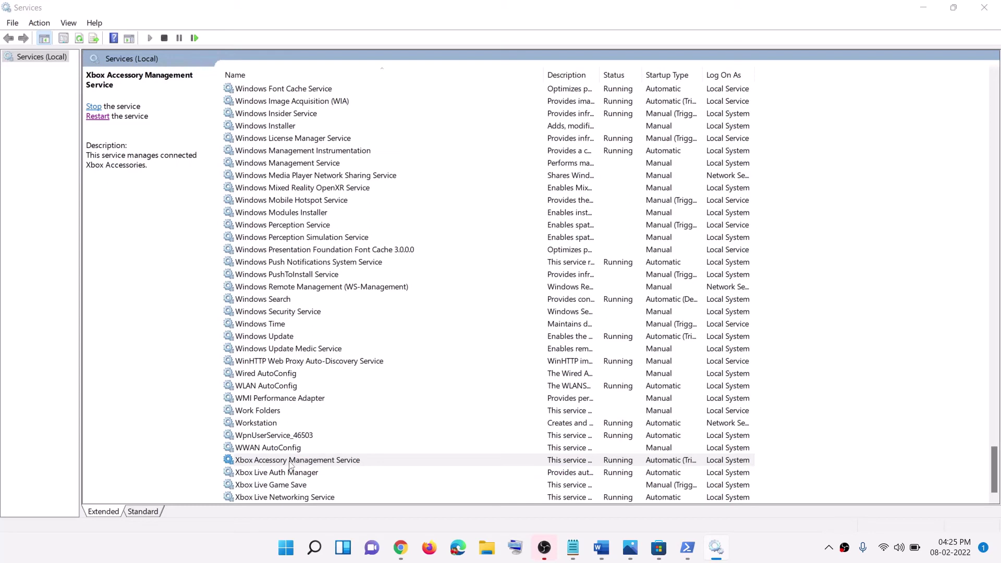
click(469, 257)
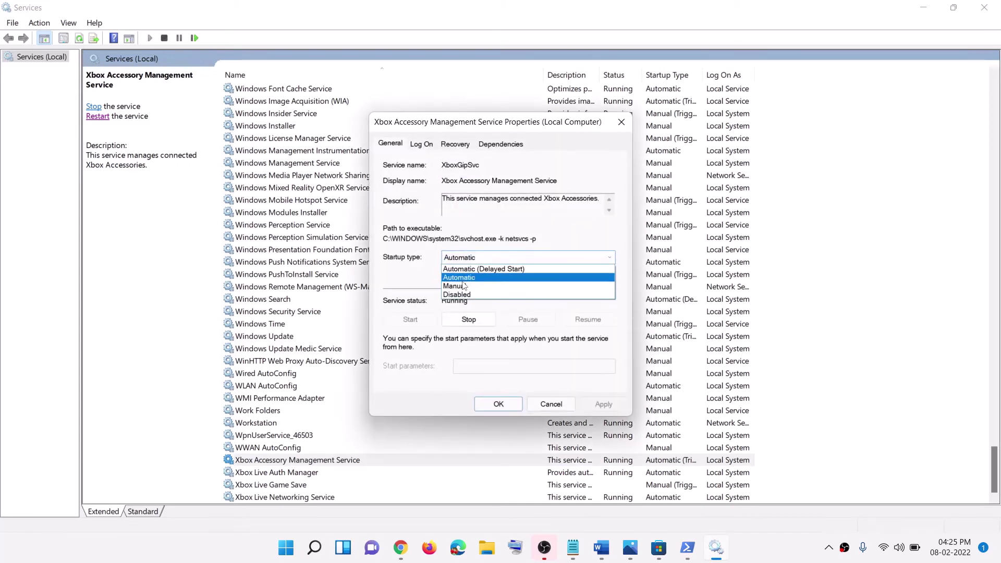
click(403, 270)
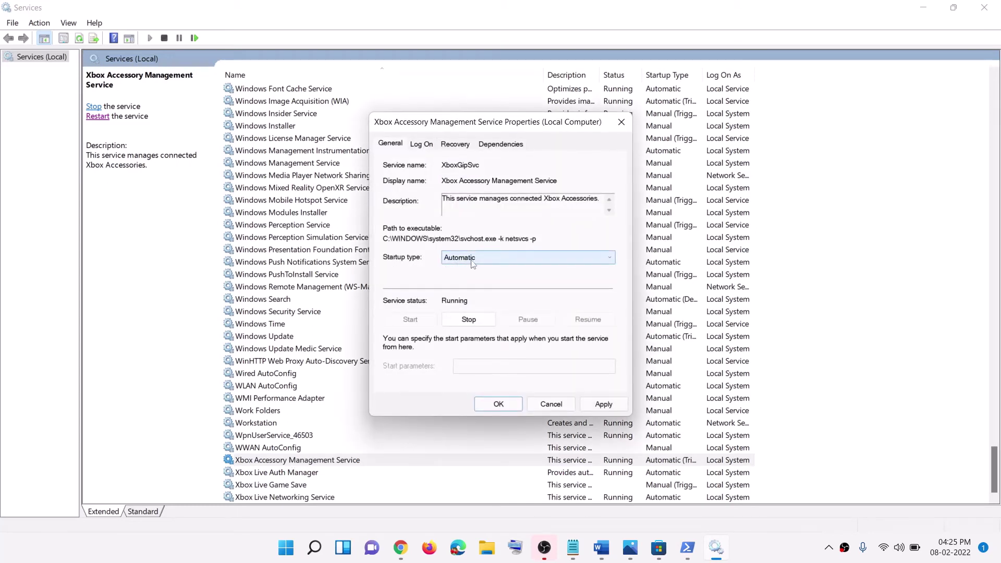
click(604, 404)
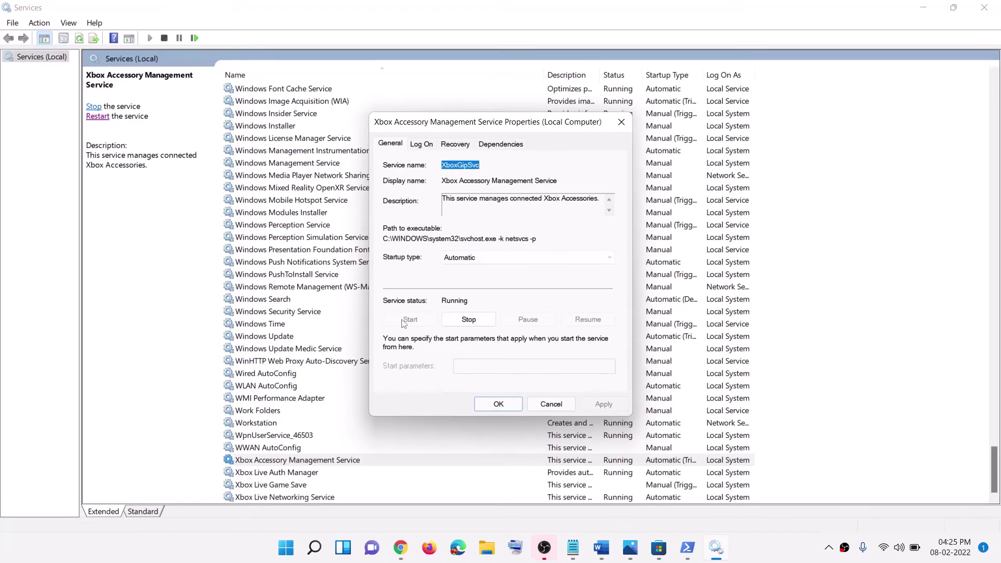
click(505, 404)
Set Xbox Live Auth Manager startup to Automatic and apply it
click(292, 474)
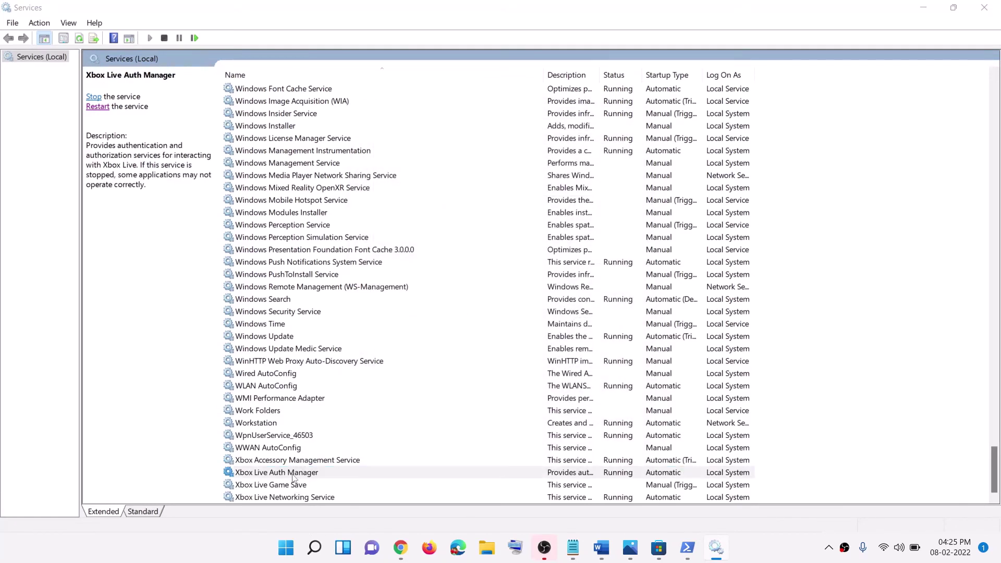
double_click(293, 479)
click(529, 258)
click(469, 278)
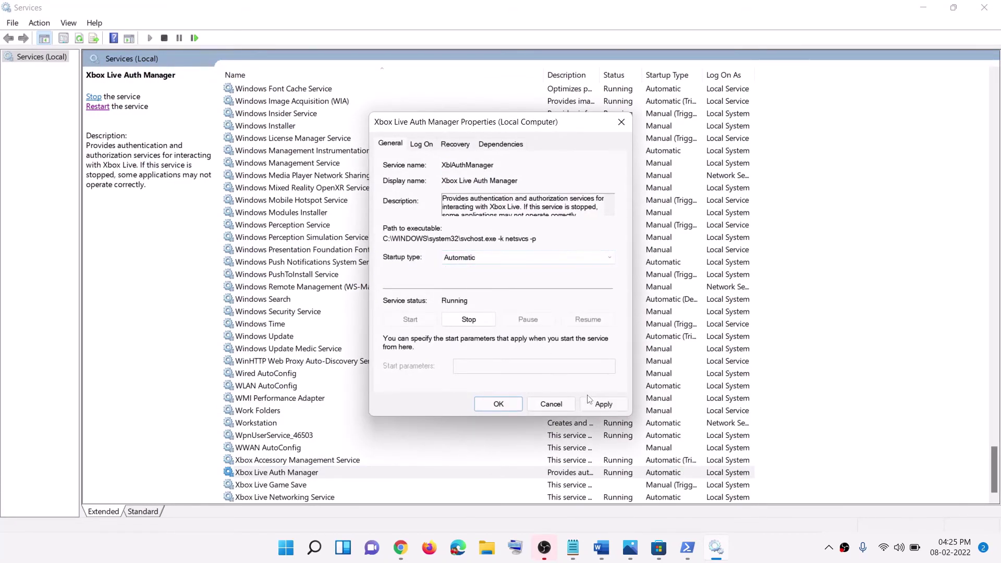
click(590, 401)
click(511, 404)
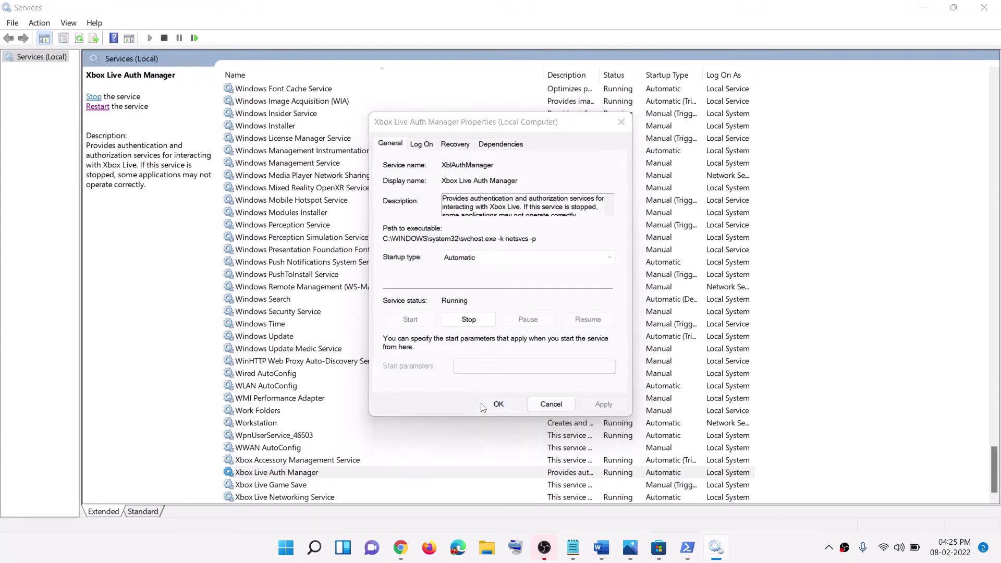
Switch Xbox Live Game Save from Manual to Automatic and start the service
double_click(271, 485)
click(509, 275)
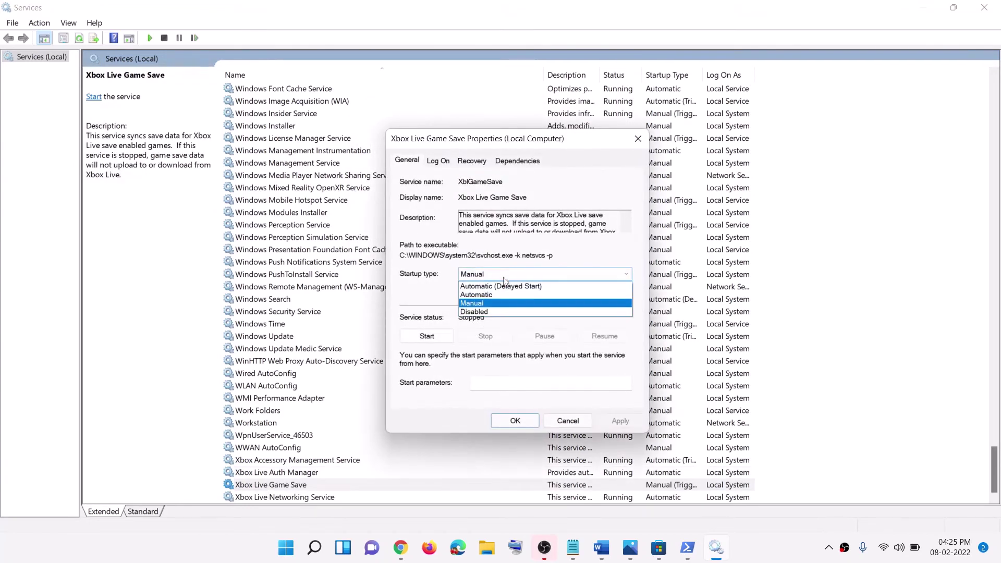
click(501, 293)
click(610, 421)
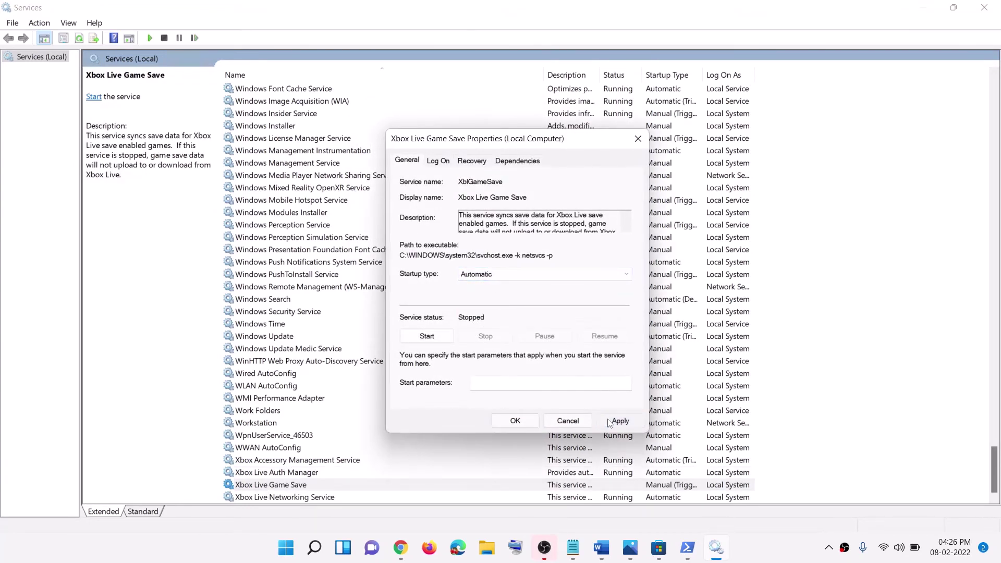
click(426, 335)
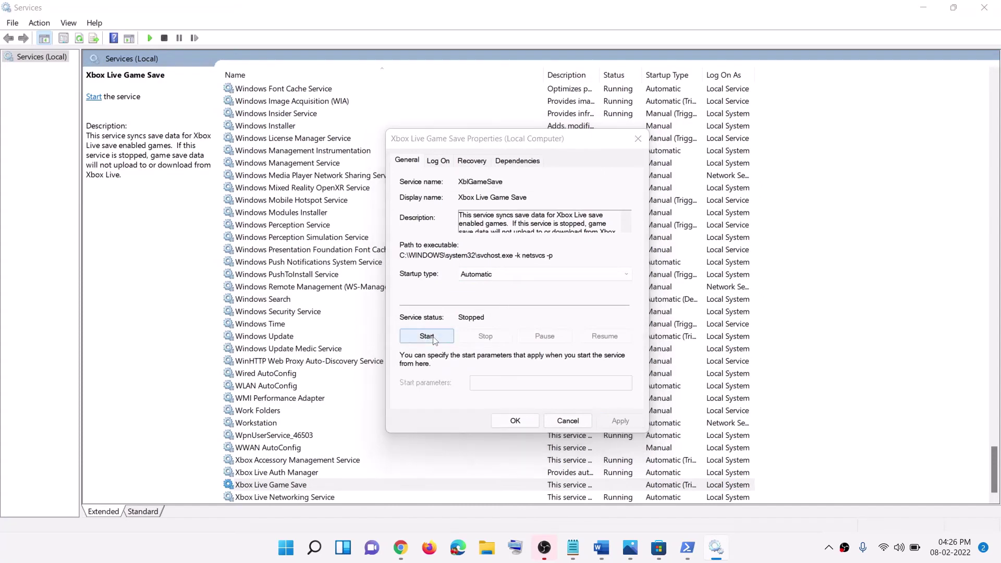
click(519, 421)
Set Xbox Live Networking Service startup to Automatic and apply it
double_click(292, 497)
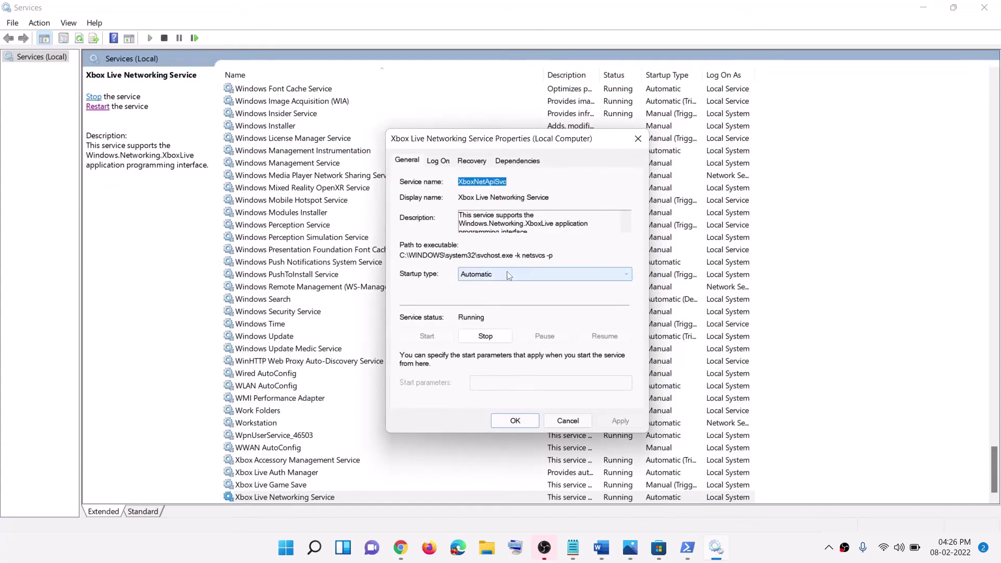
click(509, 274)
click(502, 294)
click(617, 421)
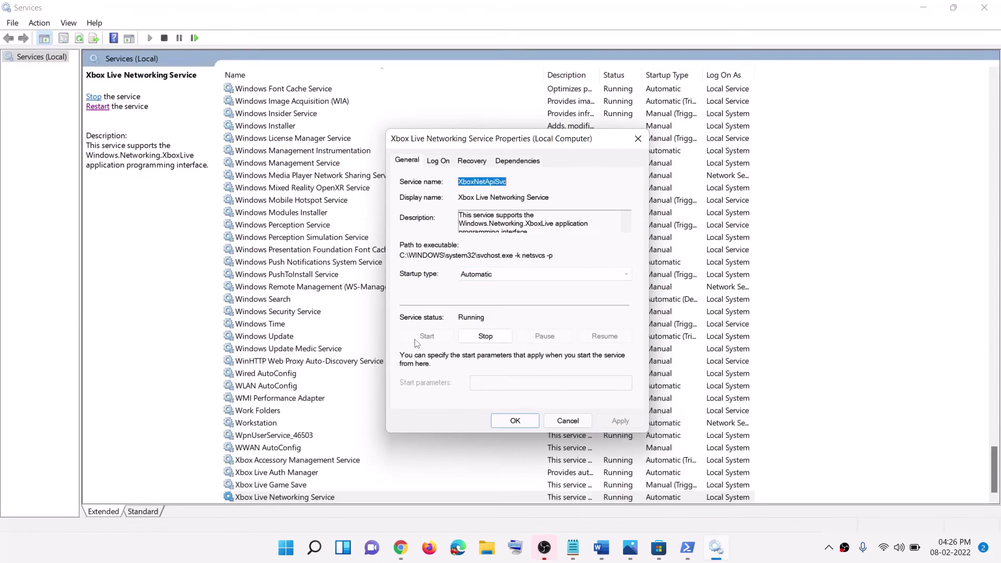
click(514, 421)
click(305, 338)
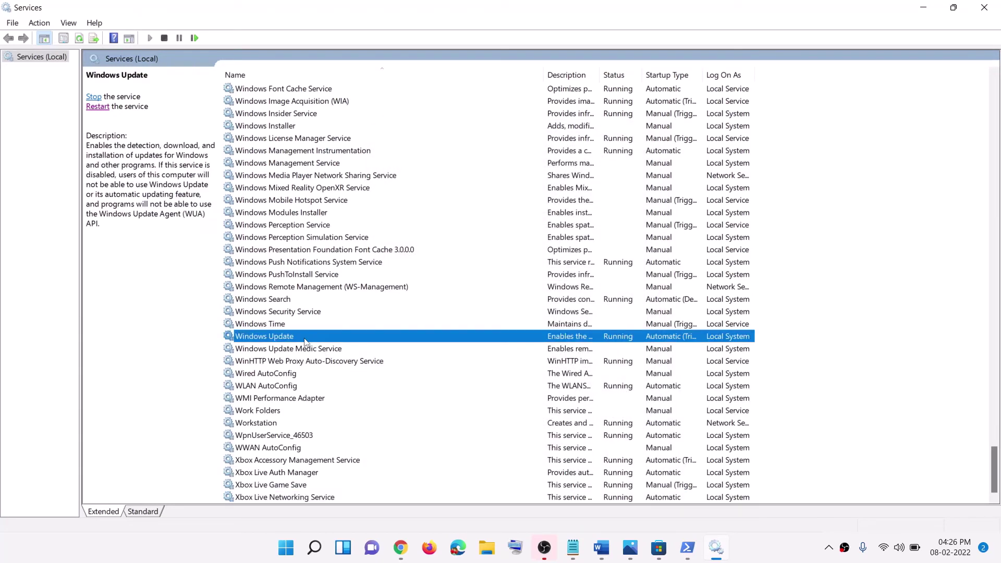
Stop both Gaming Services entries
key(g)
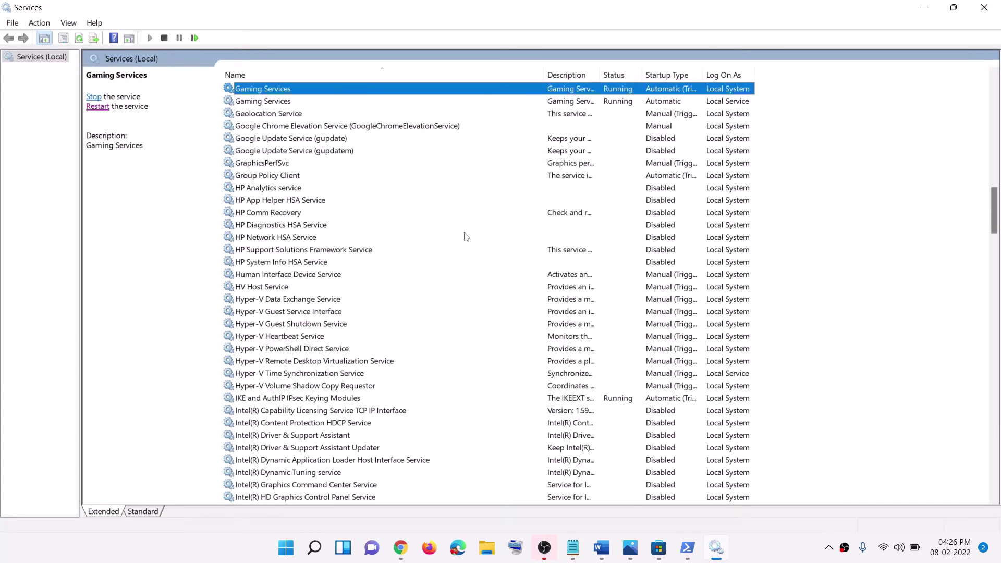
scroll(638, 214, up, 3)
click(634, 214)
click(621, 201)
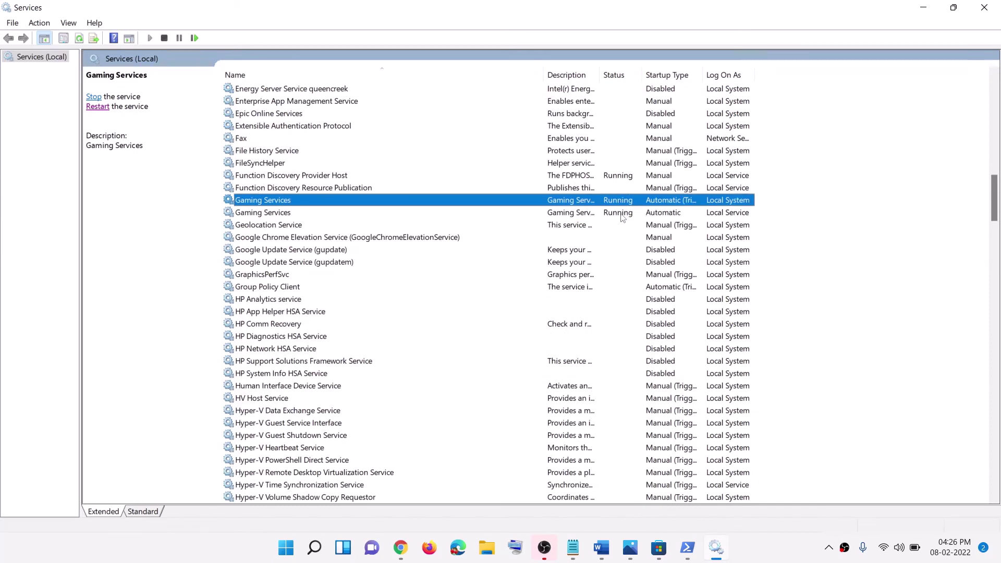
click(621, 215)
click(618, 202)
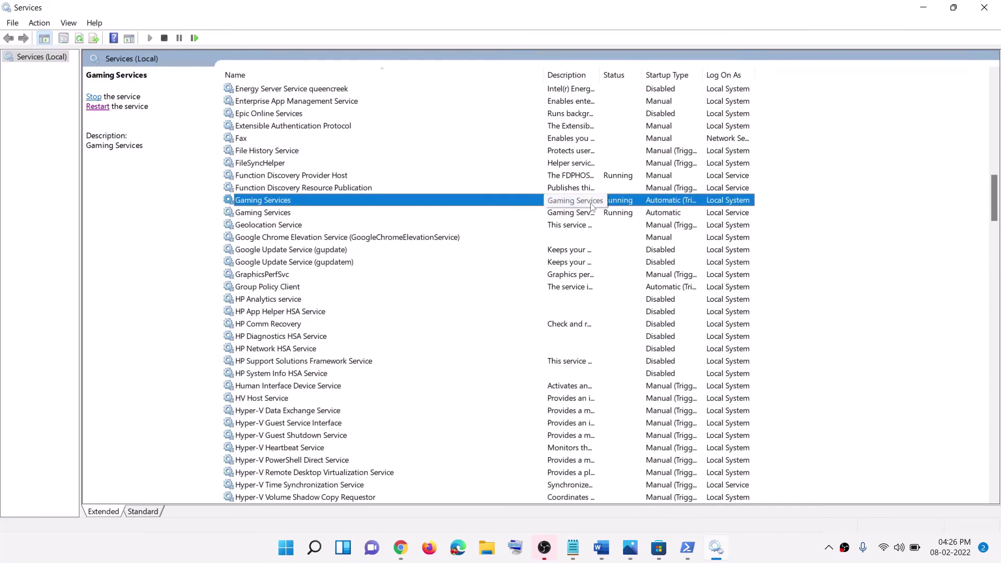
right_click(619, 204)
click(608, 217)
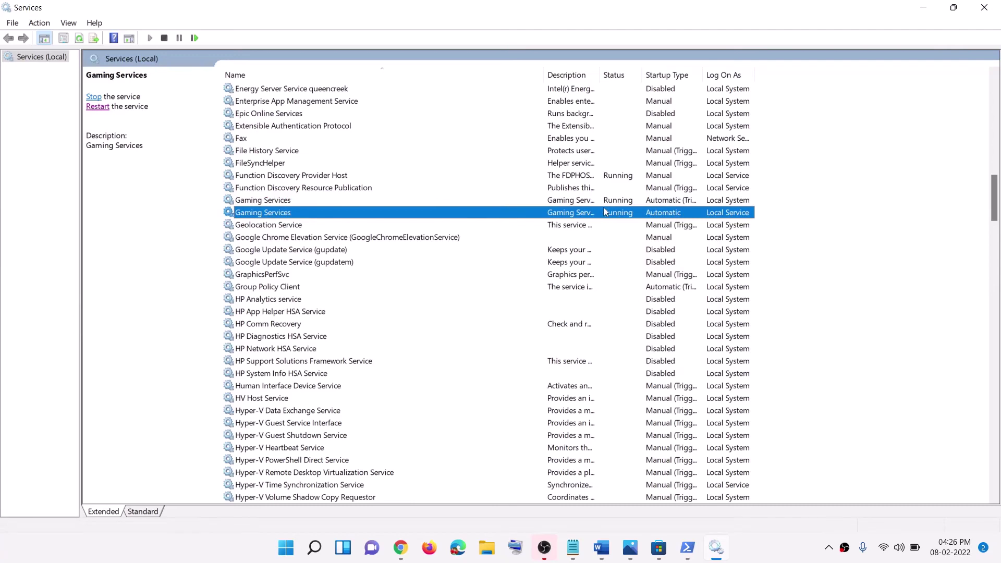
click(606, 204)
right_click(613, 204)
click(641, 219)
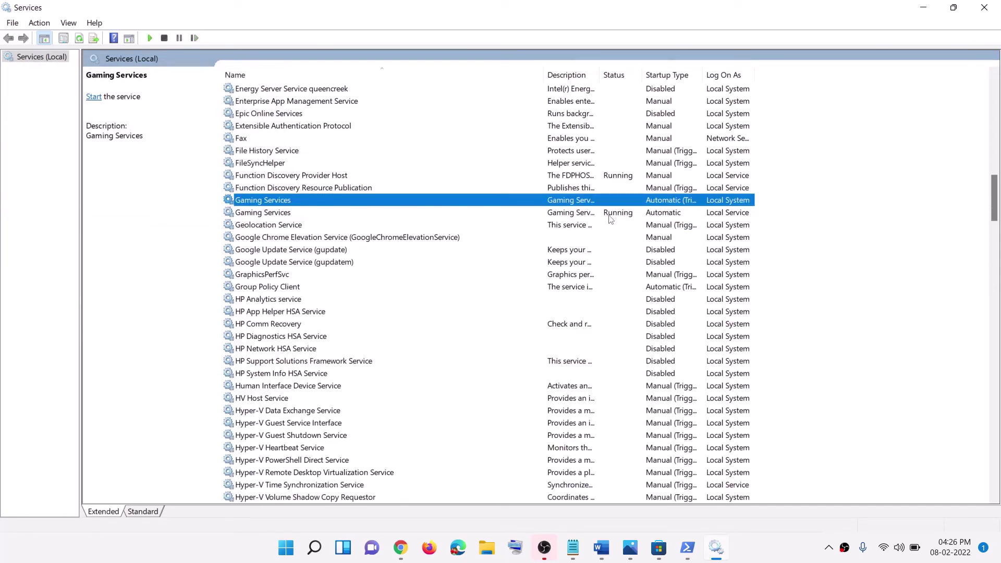
right_click(610, 215)
click(642, 236)
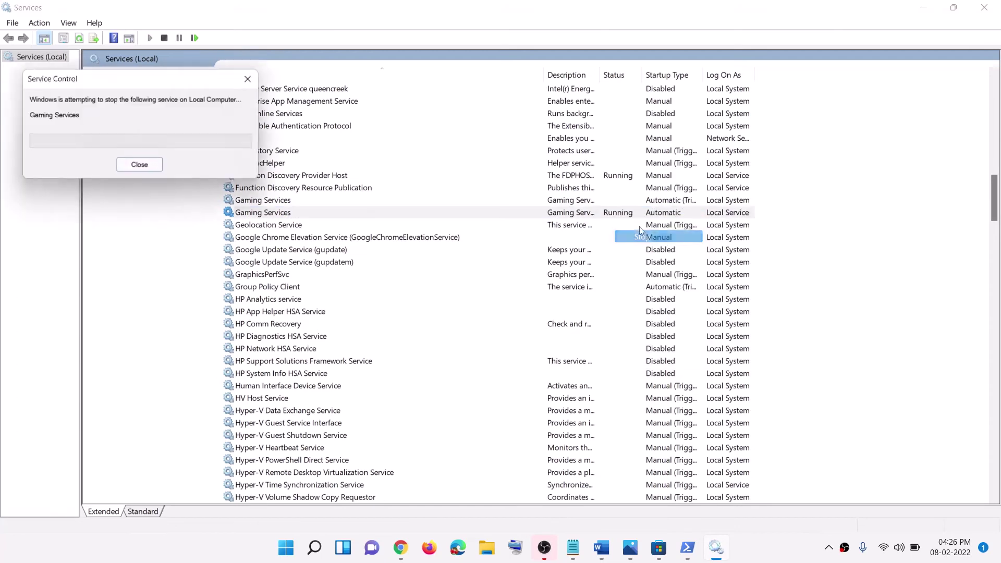
Start both Gaming Services entries again
click(597, 202)
right_click(596, 203)
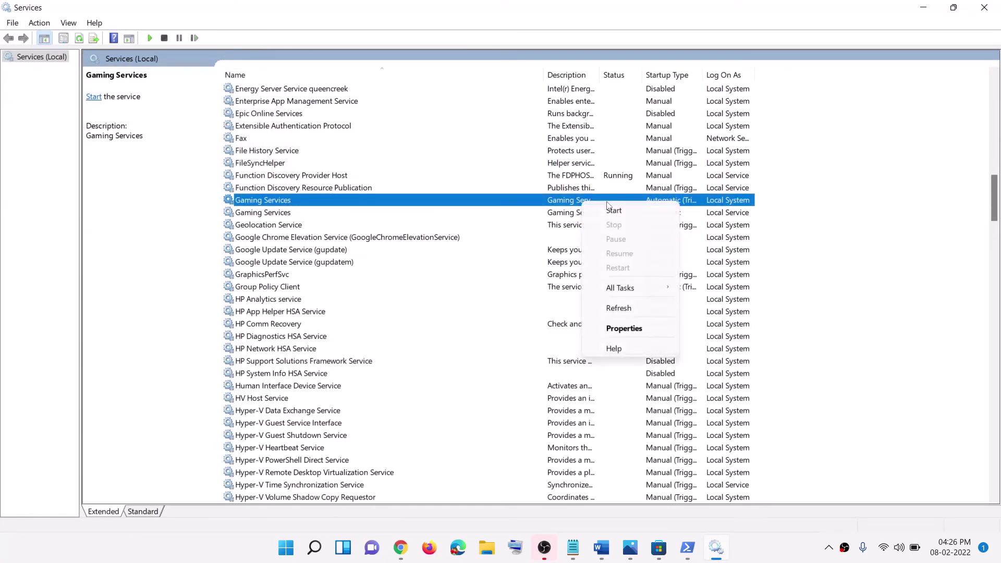
click(621, 210)
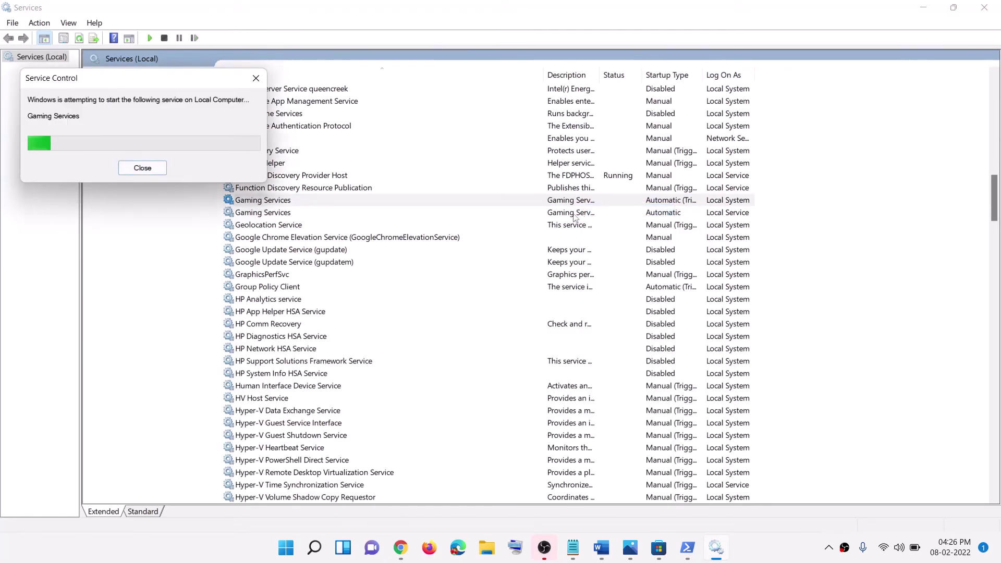
right_click(601, 217)
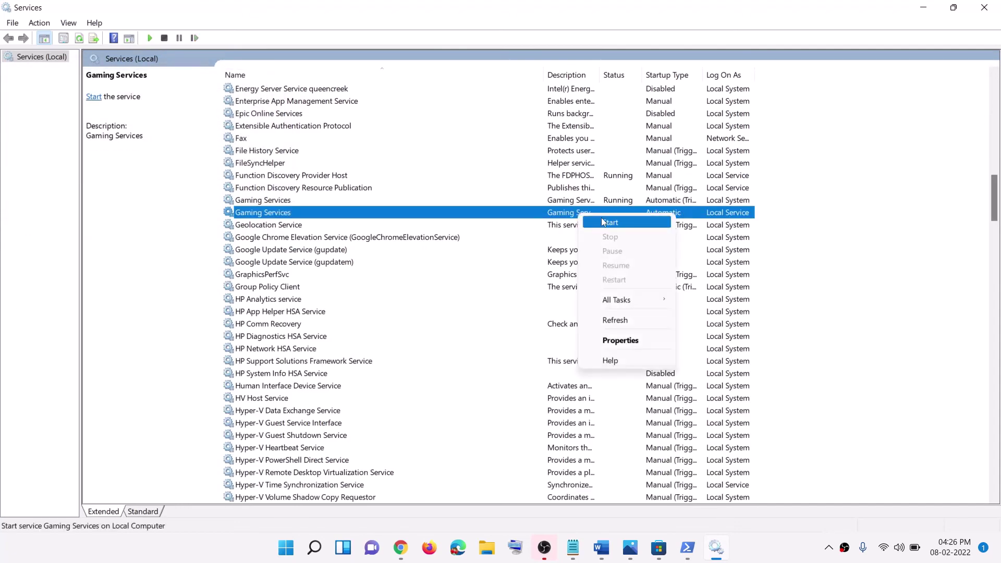
click(603, 219)
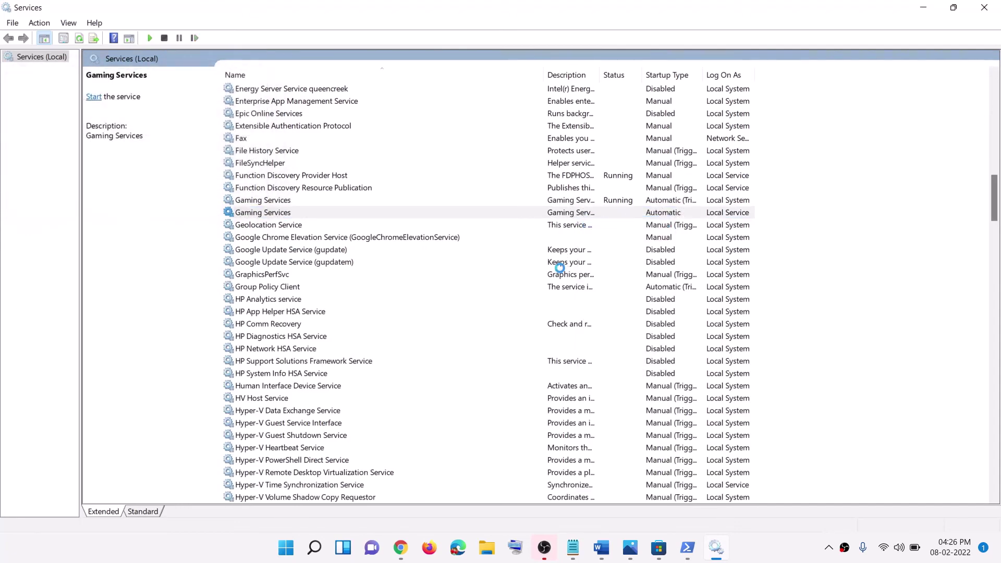
click(555, 286)
Confirm Microsoft Store Install Service keeps its Automatic startup type
key(m)
click(316, 277)
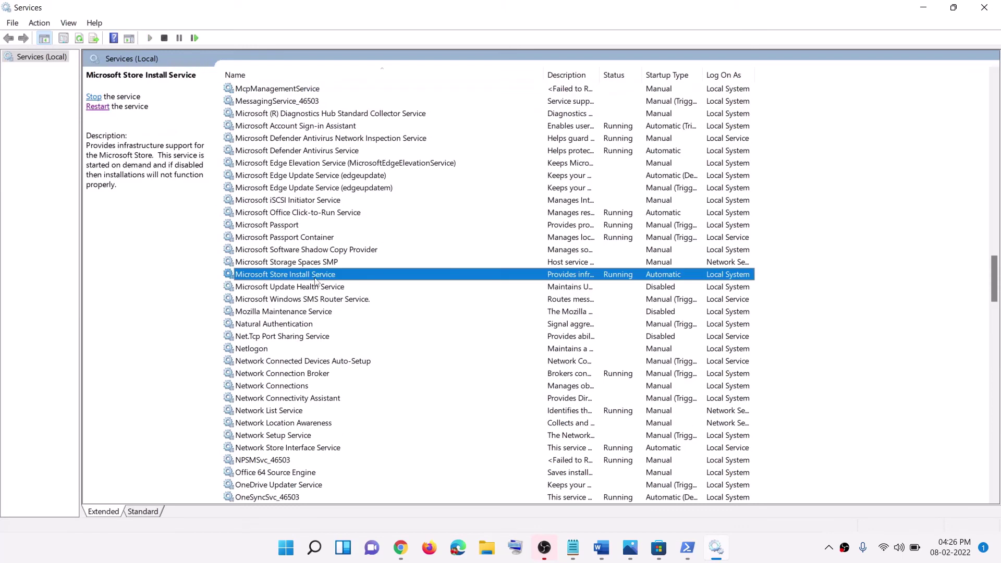
double_click(460, 277)
click(541, 276)
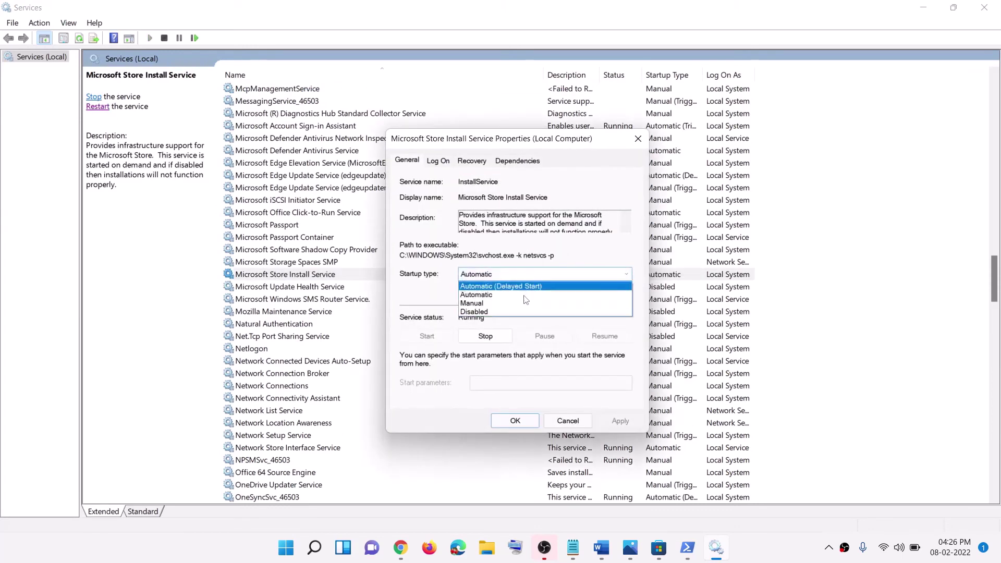
click(499, 295)
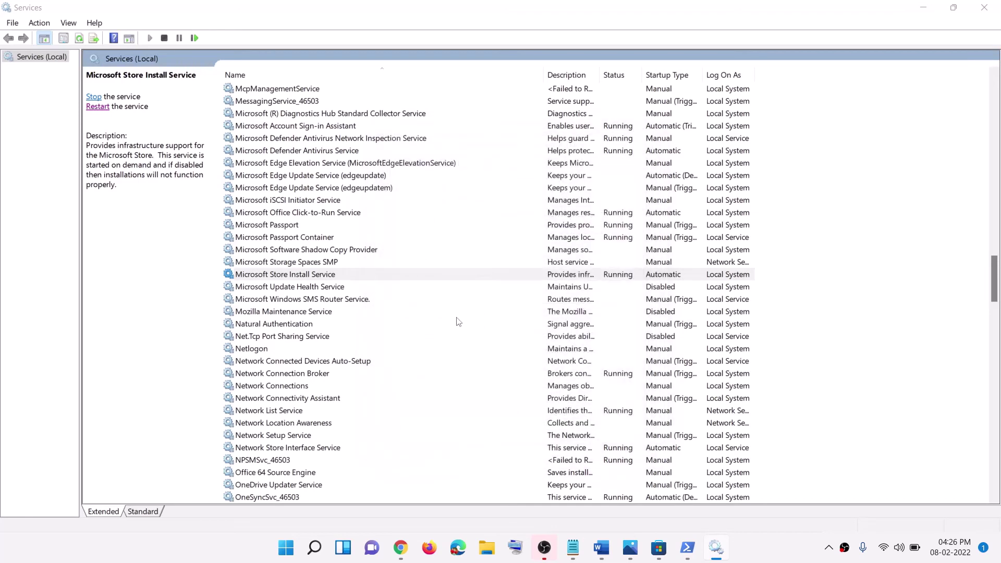
click(514, 421)
Close Services and scroll the guide to Step 10's 'Uninstall Minecraft Launcher' instruction
click(984, 8)
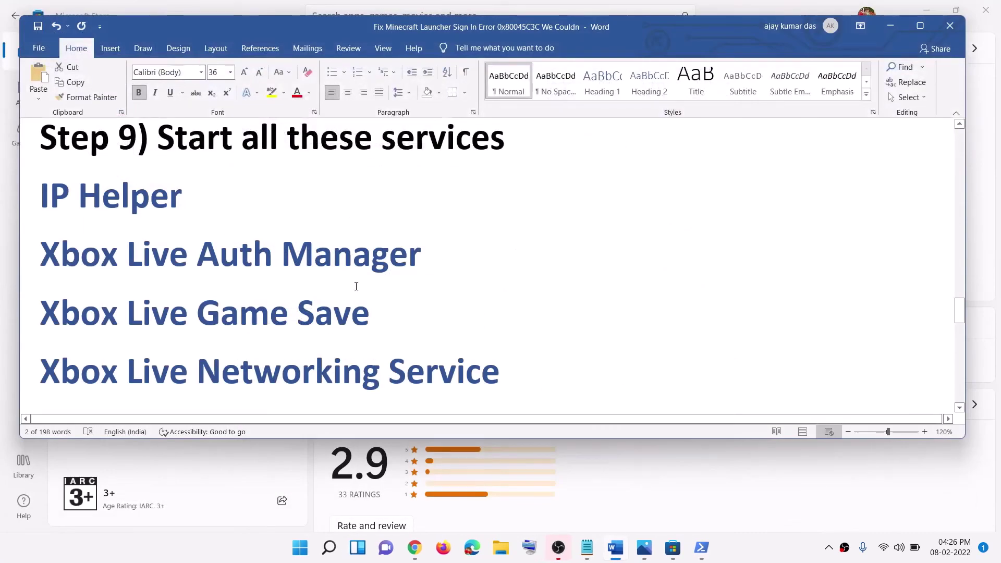
scroll(330, 300, down, 5)
scroll(330, 301, down, 4)
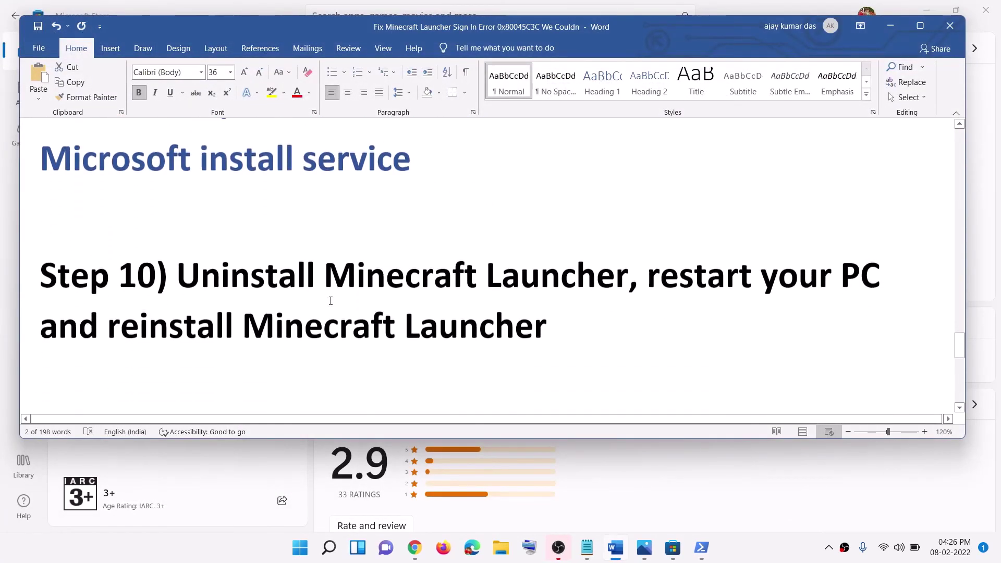
drag(177, 289, 628, 292)
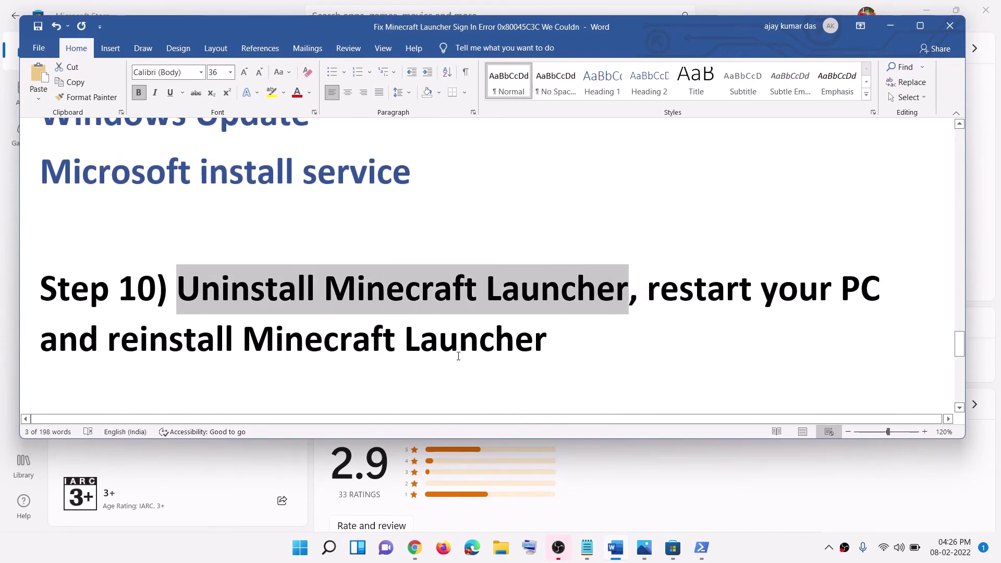
click(302, 550)
Search Start for 'minecraft l' and choose Uninstall on Minecraft Launcher
text(mi)
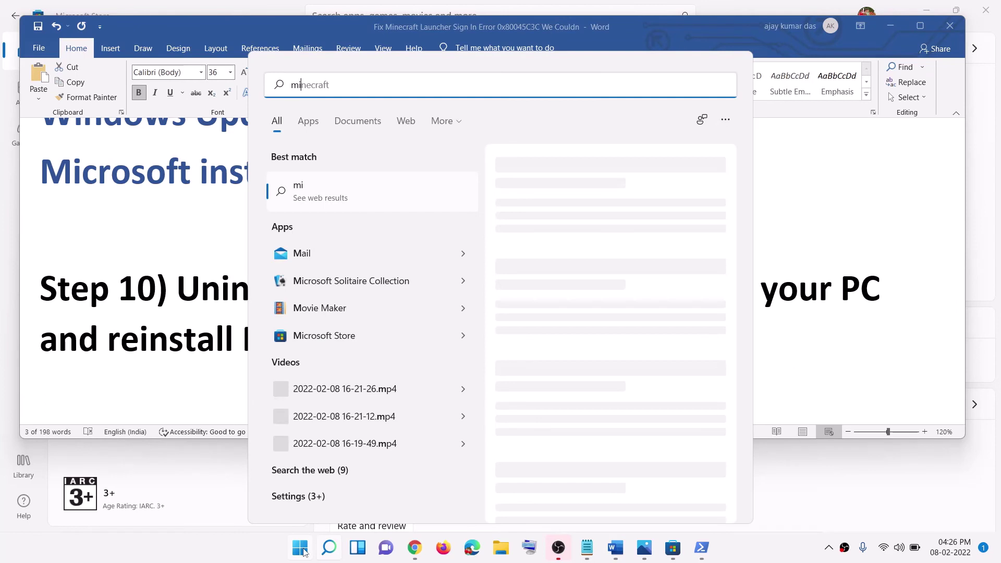
text(necraft l)
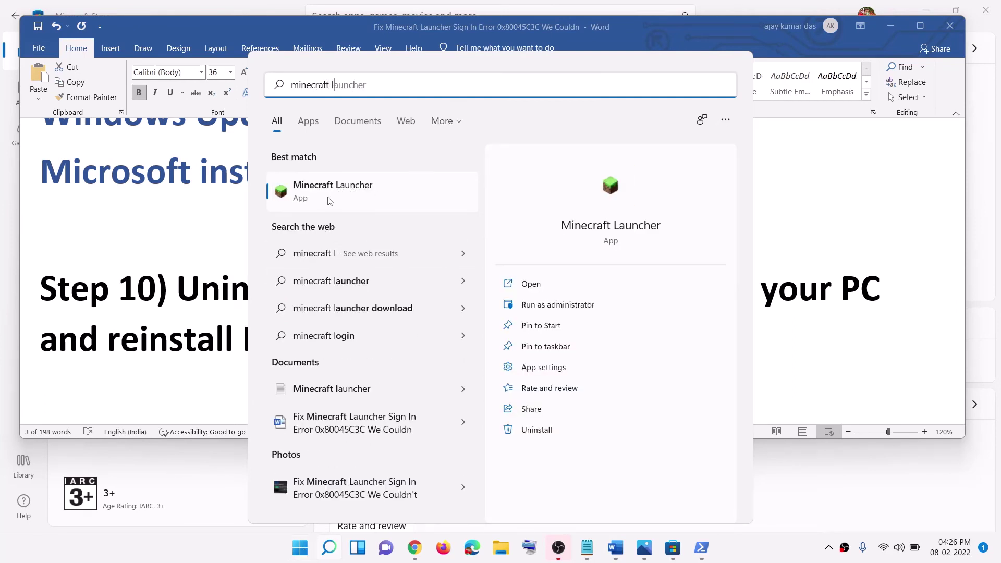
right_click(329, 201)
click(375, 362)
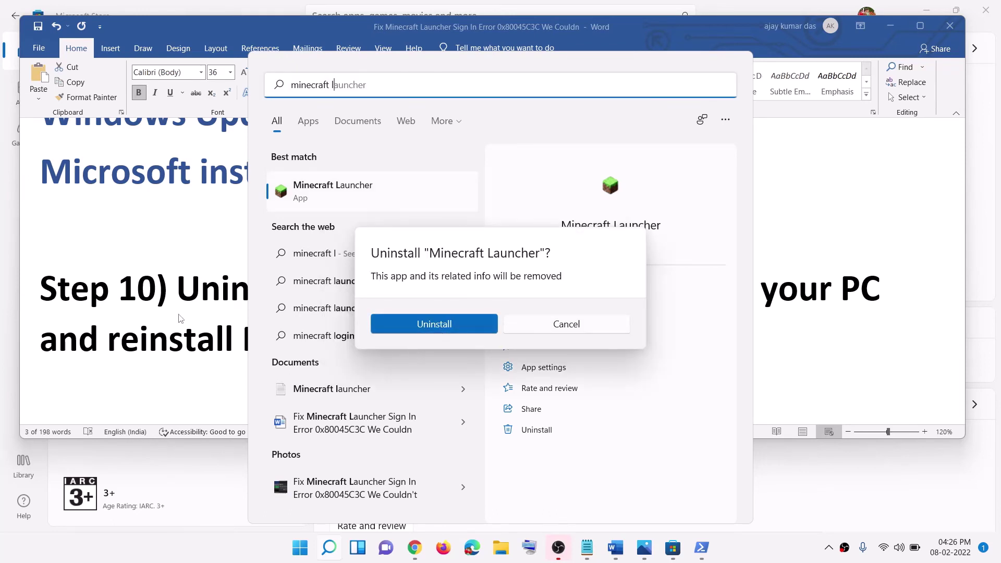
drag(200, 312, 81, 339)
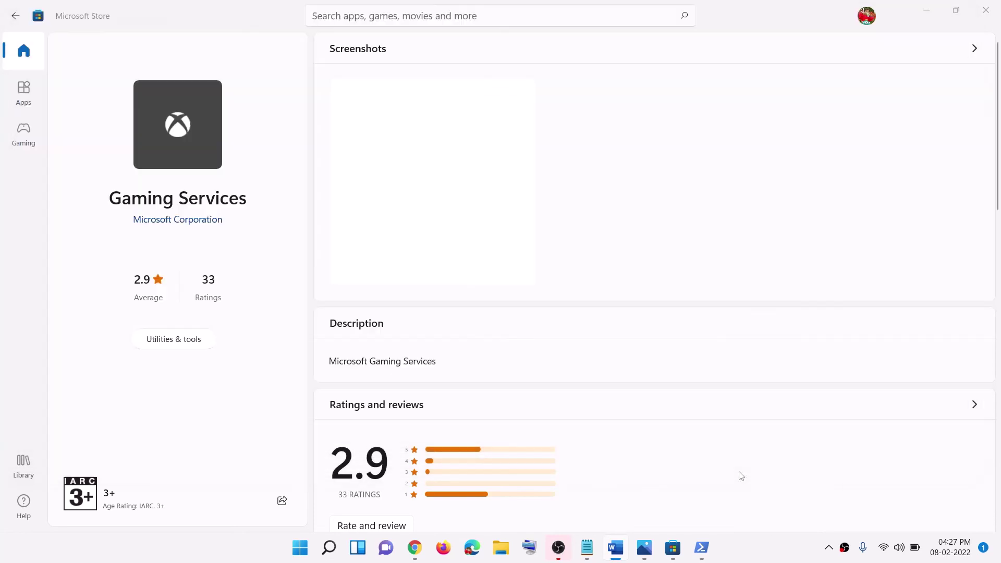
Search the Store for 'minecraft l' and open the Minecraft Launcher listing
click(429, 15)
text(m)
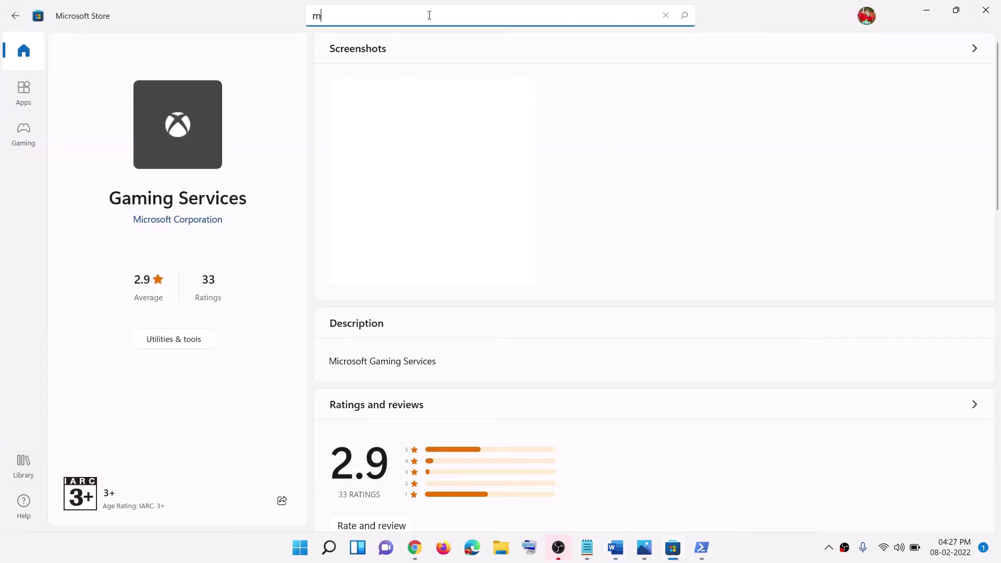
text(inecra)
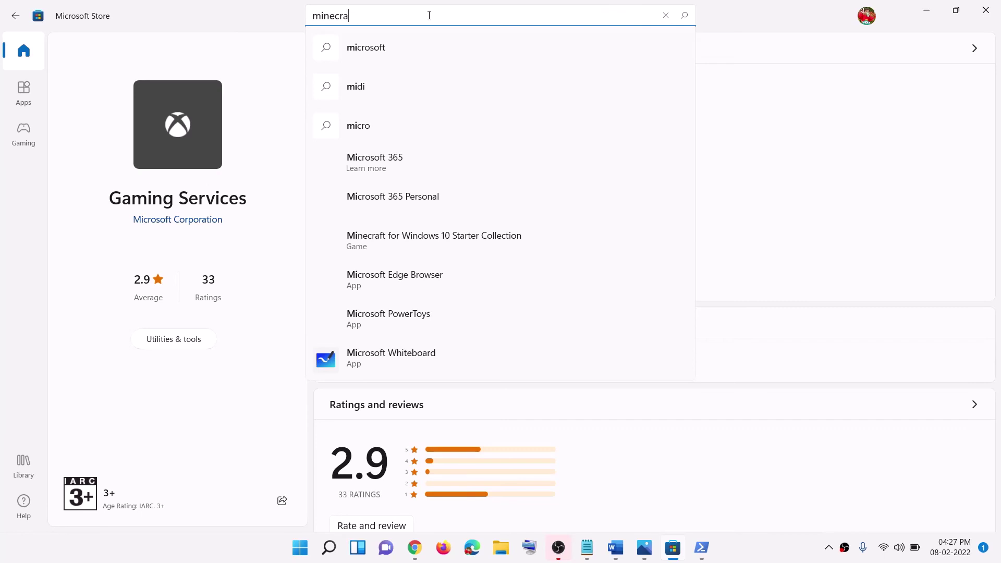
text(ft l)
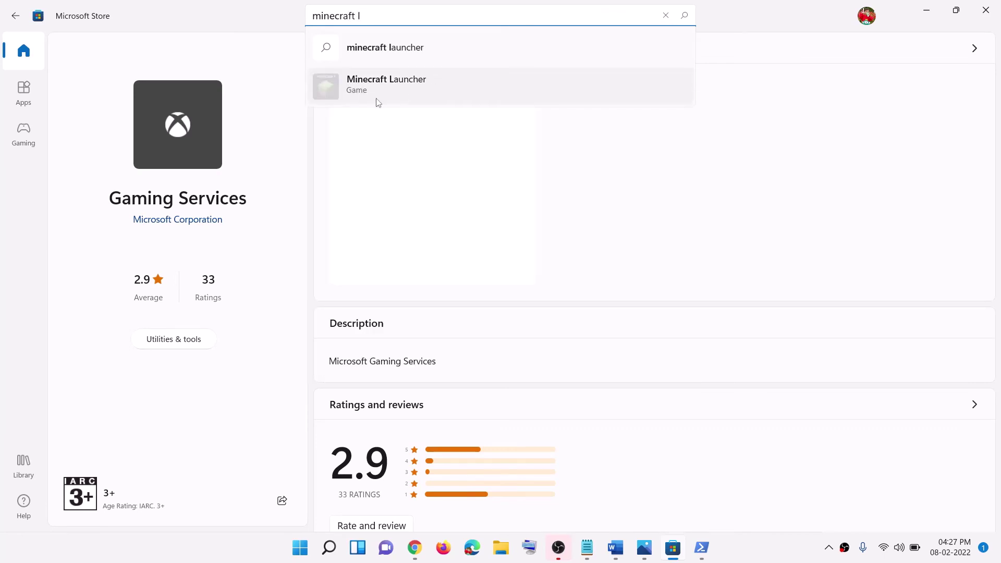
click(363, 92)
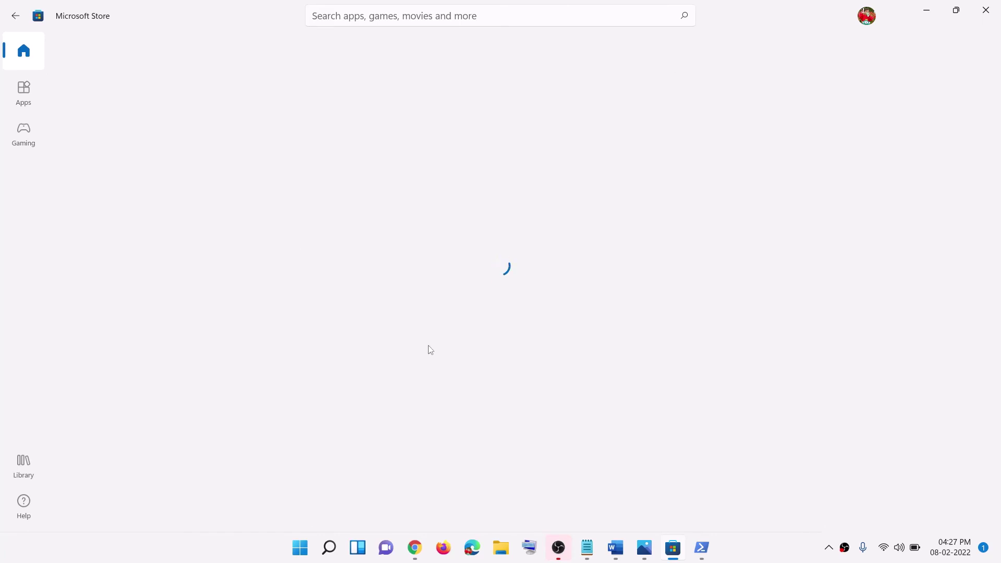
Scroll the Word guide to Step 11, installing Minecraft Launcher from minecraft.net
key(alt+Tab)
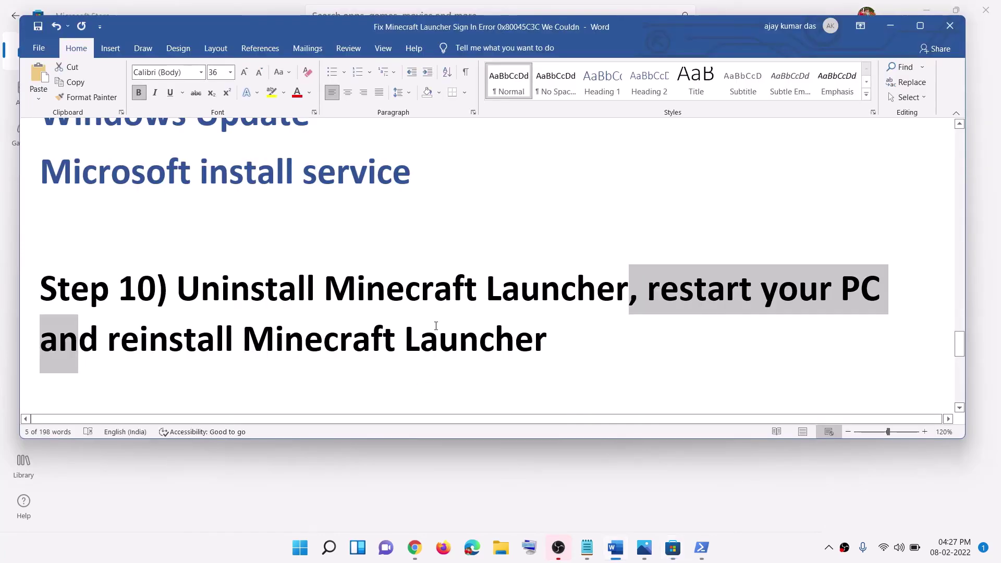
drag(107, 339, 569, 347)
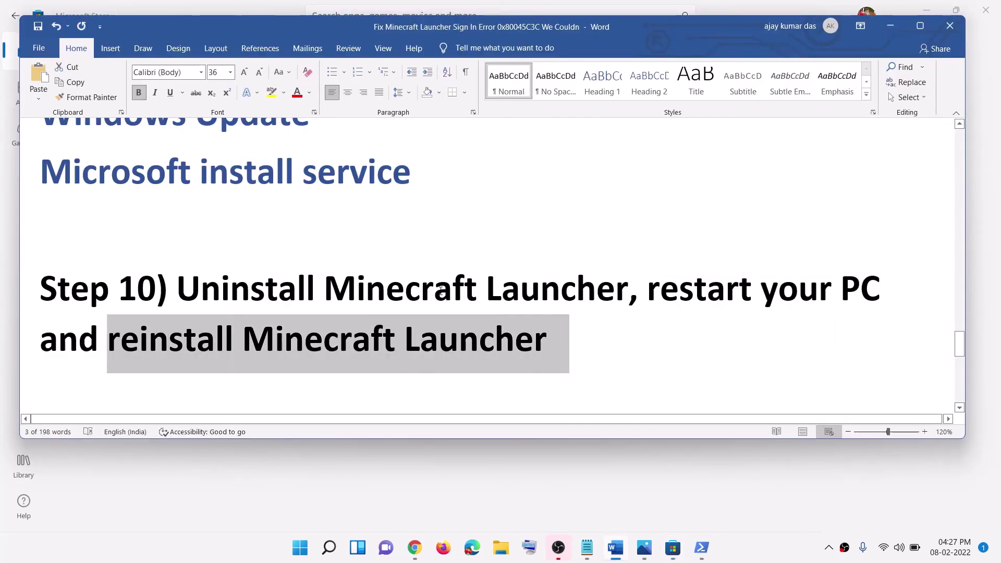
scroll(414, 292, down, 2)
scroll(413, 292, down, 3)
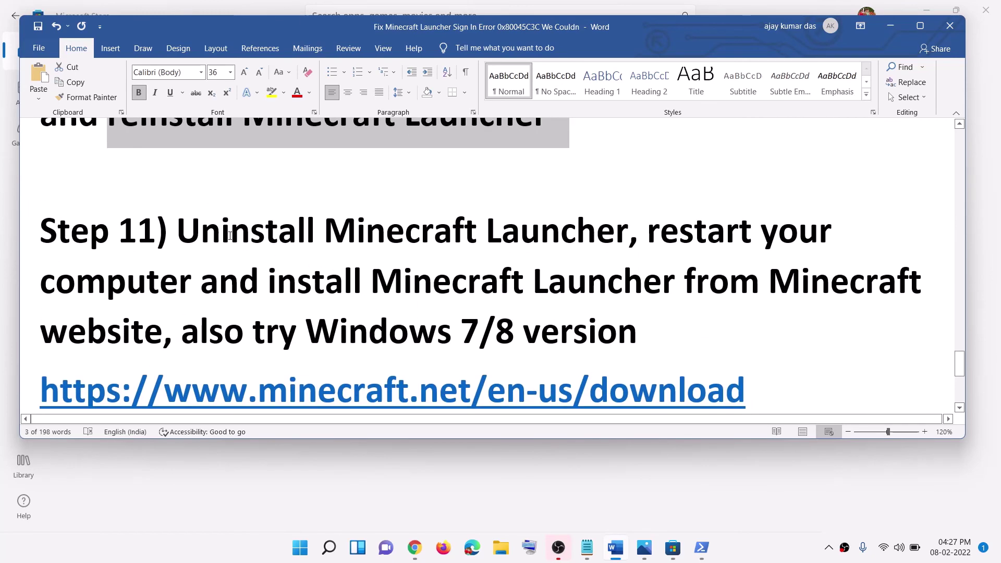
drag(221, 234, 615, 230)
click(303, 547)
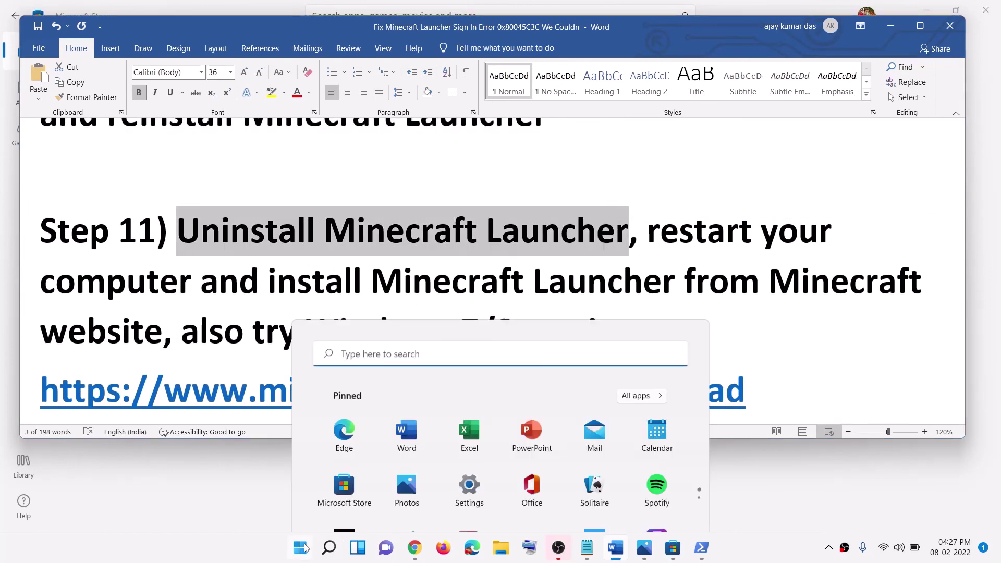
Uninstall Minecraft Launcher from a Start search for 'mine', confirming the prompt
text(mine)
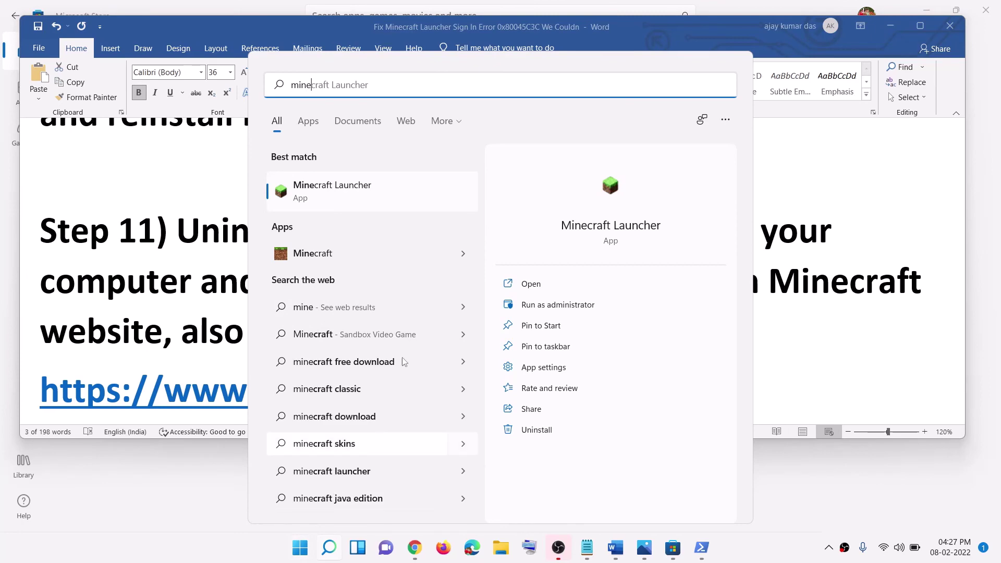
right_click(342, 209)
click(390, 375)
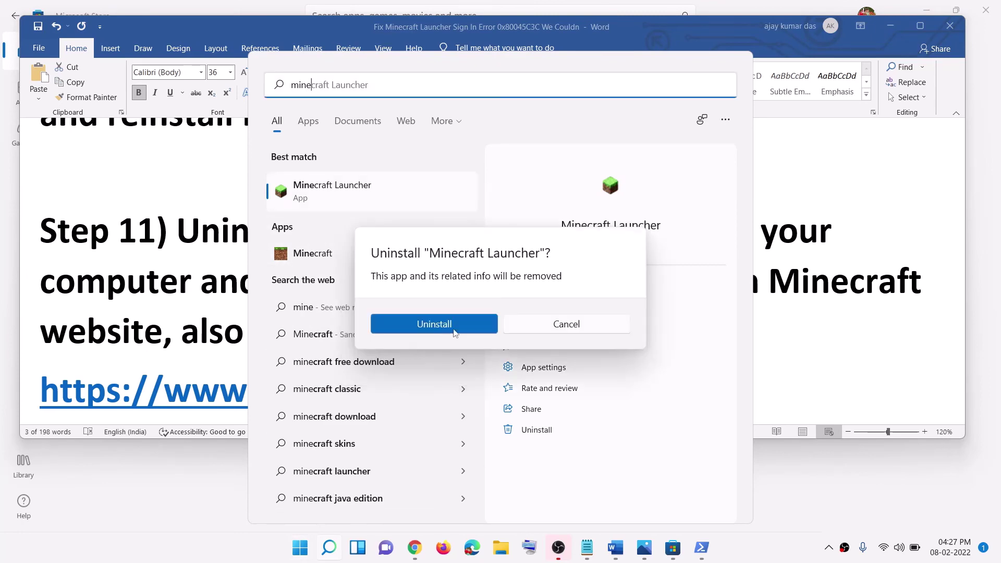
click(451, 334)
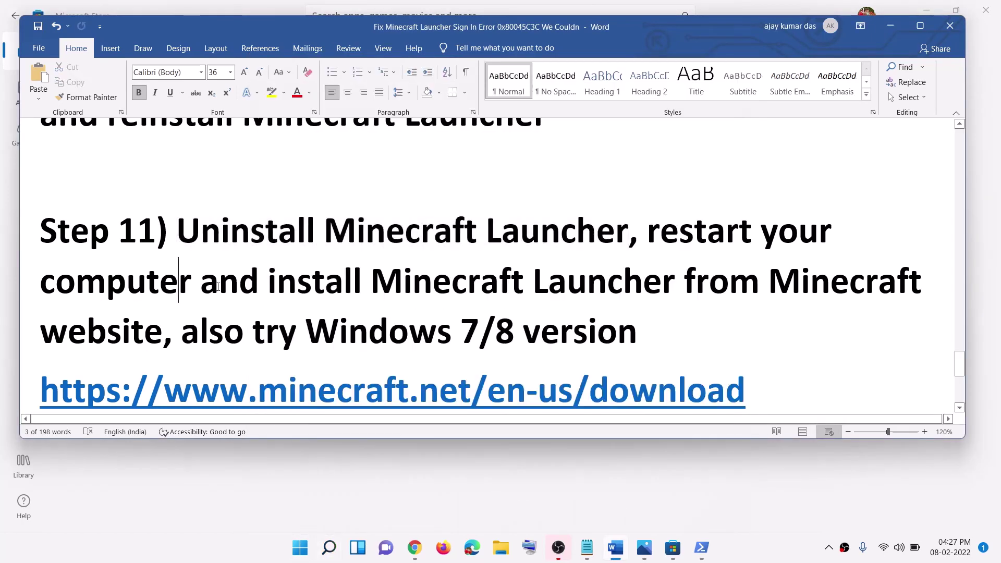
Highlight the minecraft.net download link in the guide's Step 11
drag(654, 234, 190, 282)
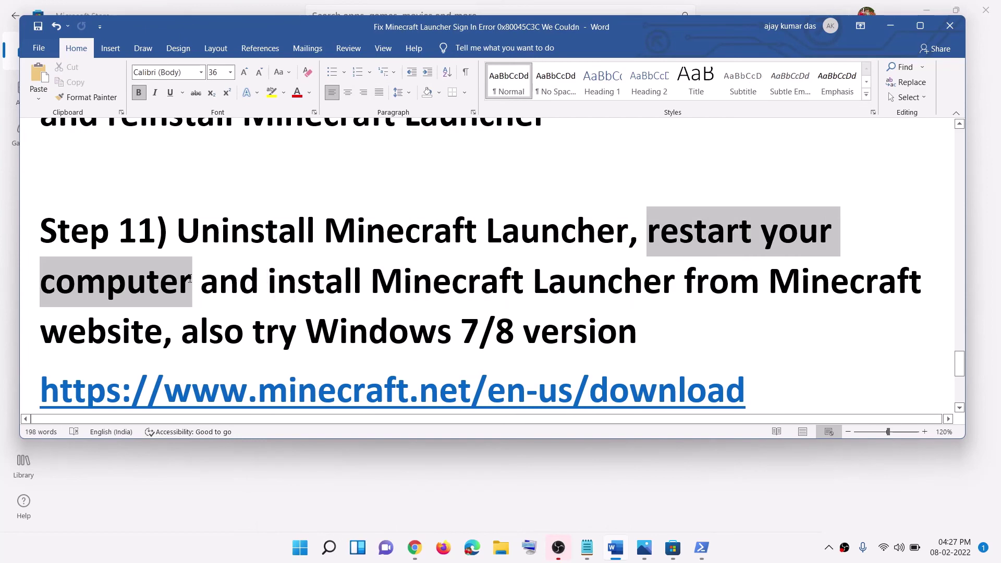
click(325, 282)
scroll(326, 282, down, 1)
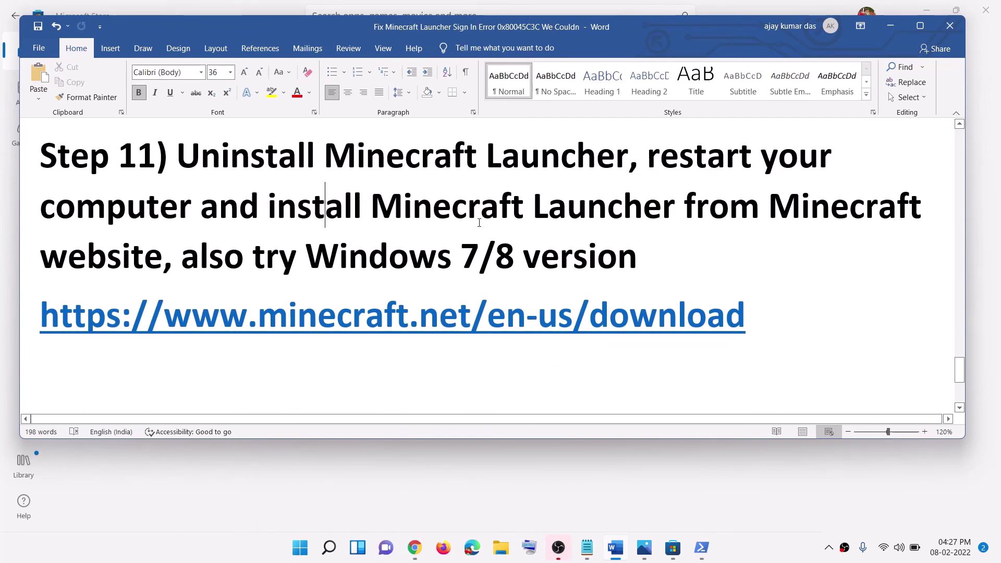
drag(371, 206, 800, 206)
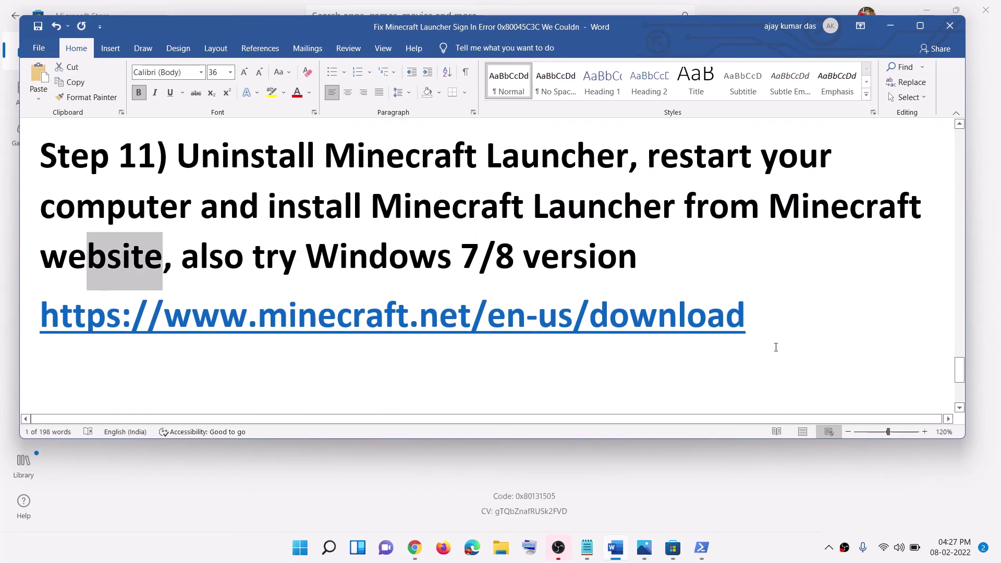
drag(776, 342, 139, 330)
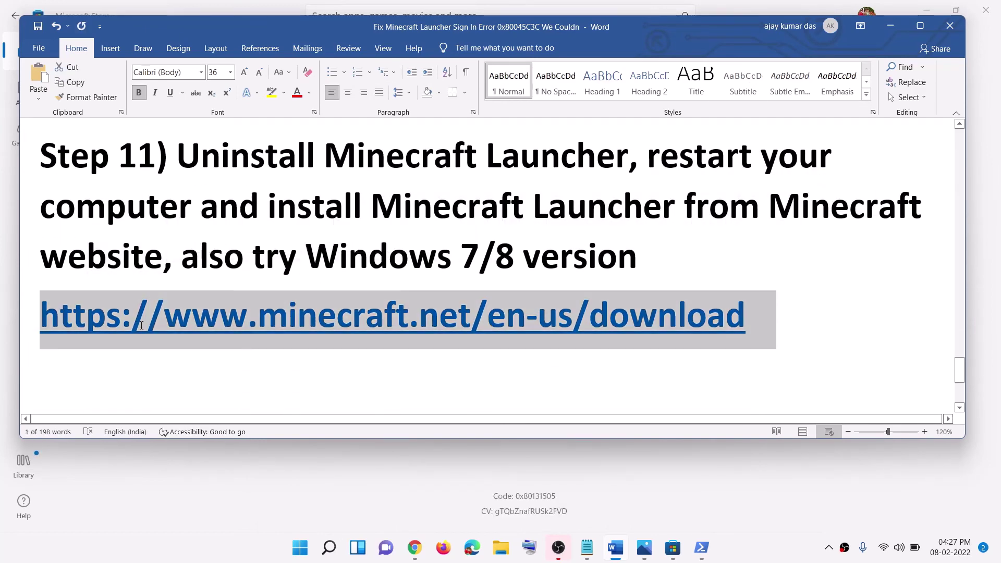
click(415, 548)
Download MinecraftInstaller.exe for Windows 10/11 from the minecraft.net download page
click(220, 20)
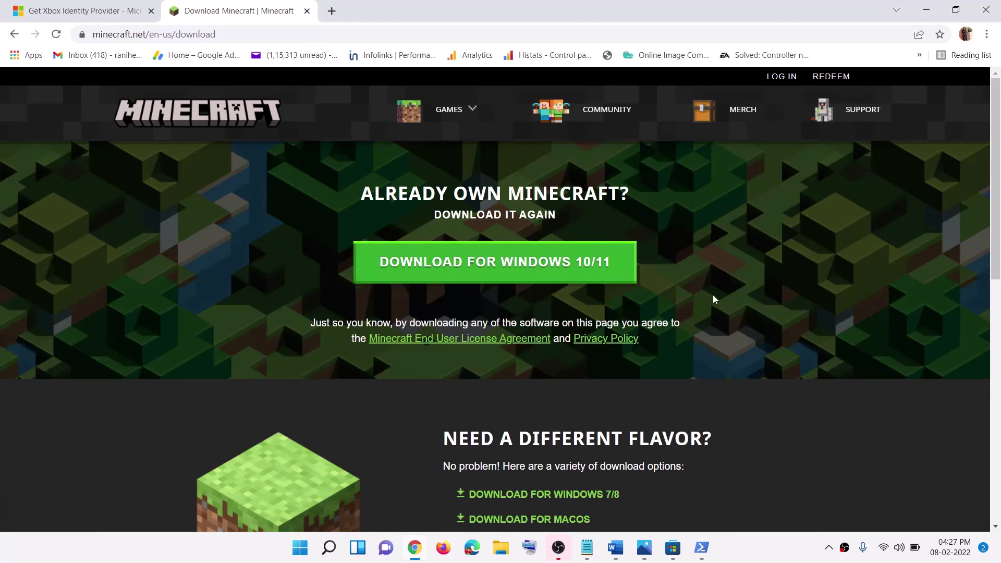
click(483, 267)
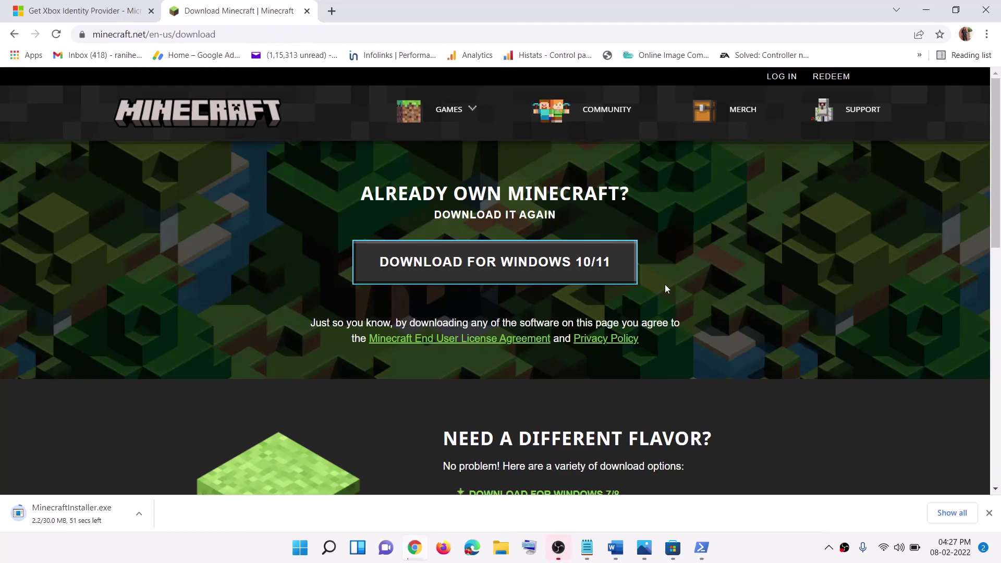
scroll(665, 285, down, 9)
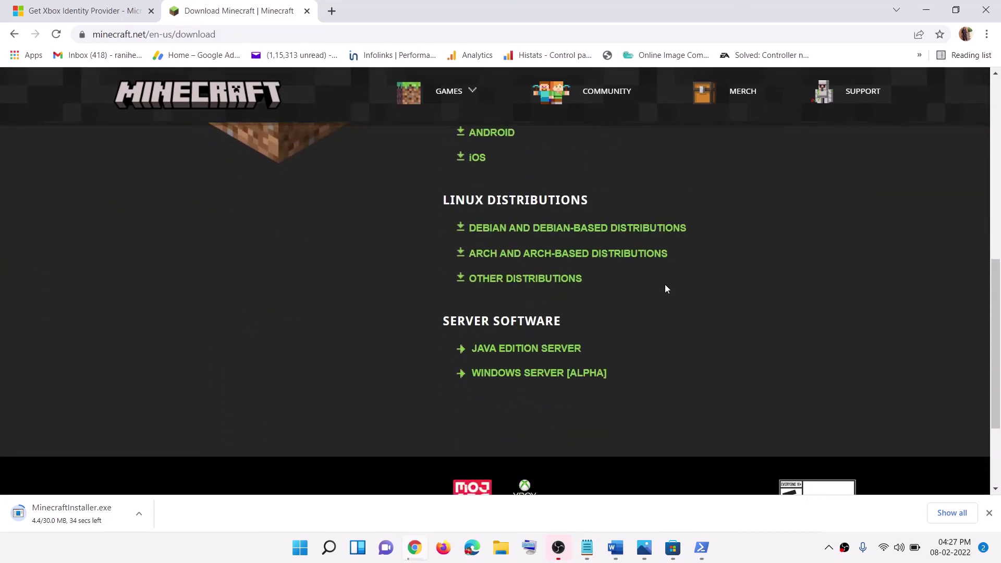
scroll(665, 283, up, 4)
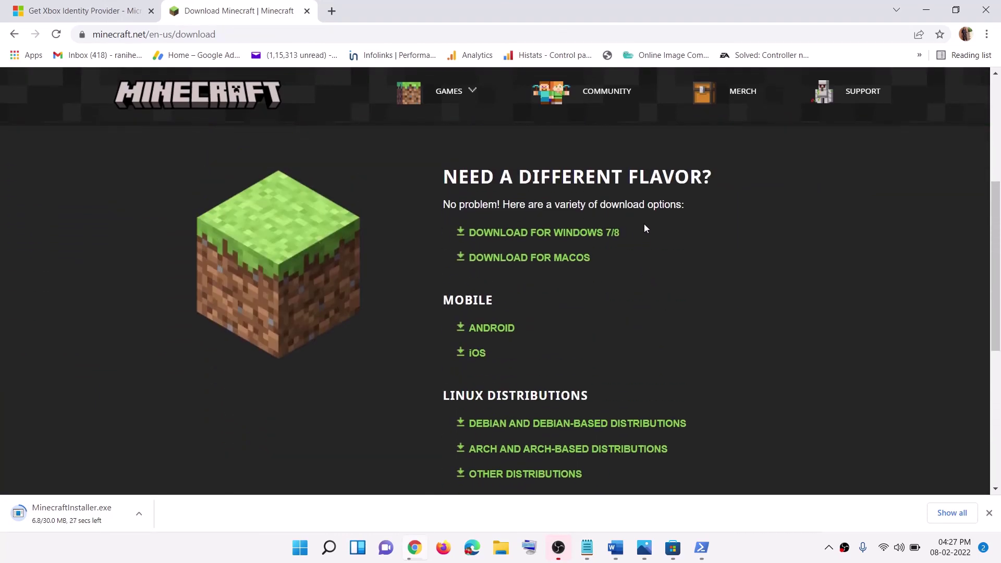
drag(645, 228, 480, 228)
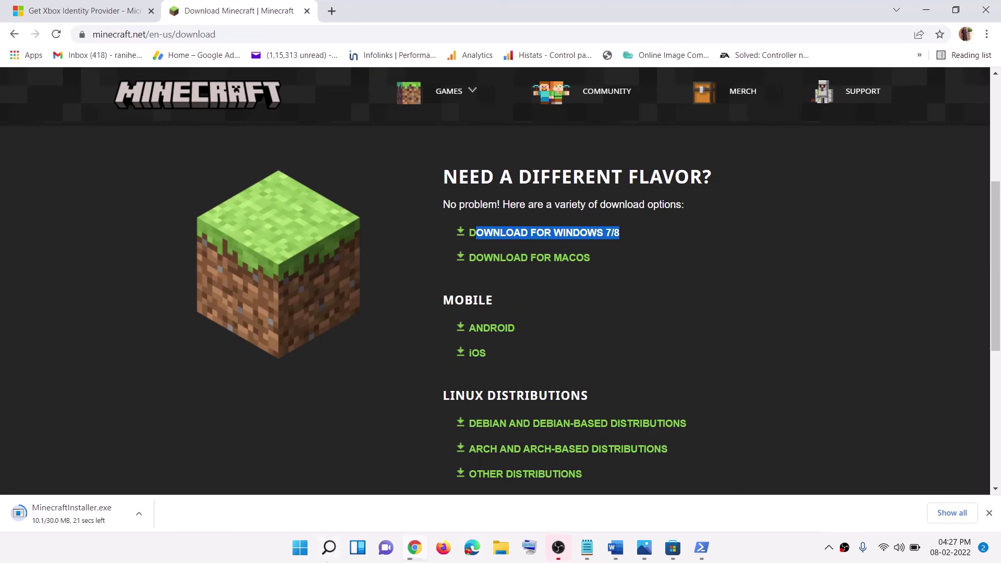
click(297, 551)
Uninstall Minecraft Launcher via Start search, then show the Xbox Live 0x80045C3C error screenshot in Photos
text(mine)
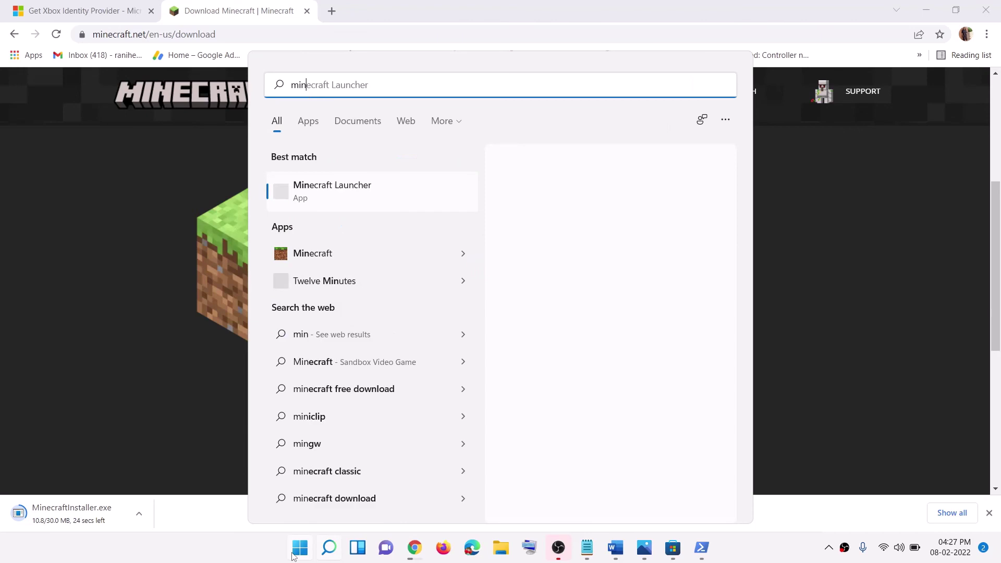
right_click(344, 203)
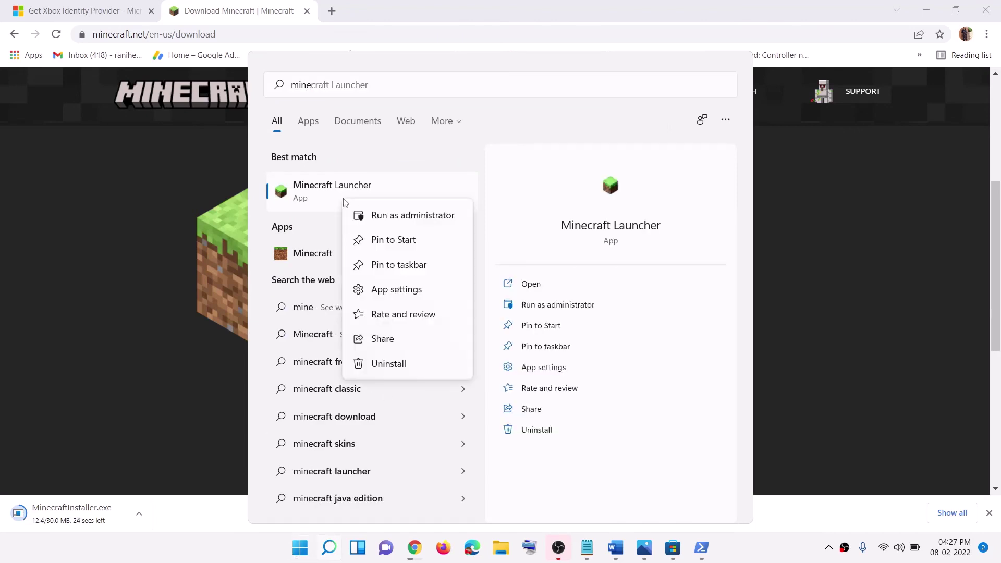
click(408, 369)
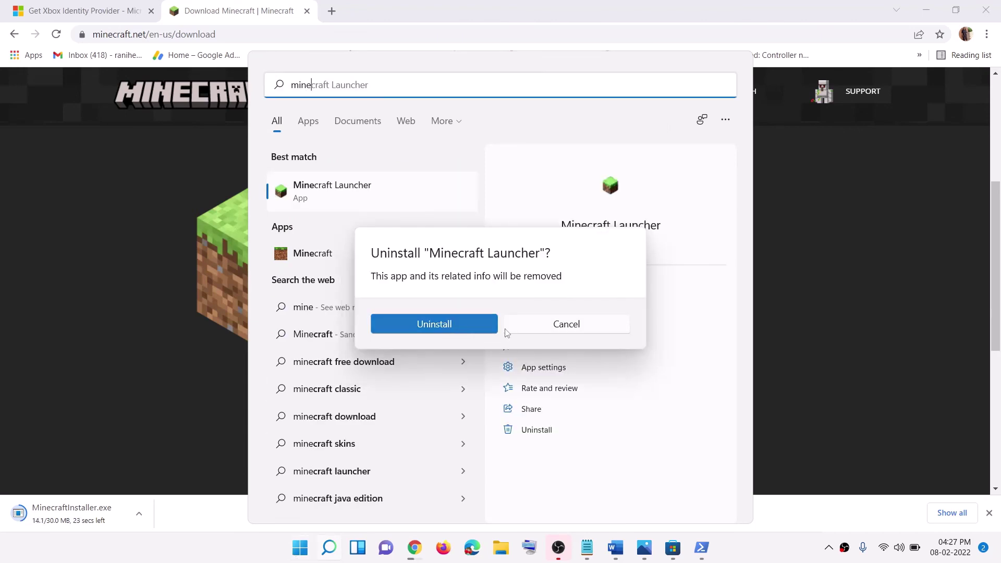
click(823, 295)
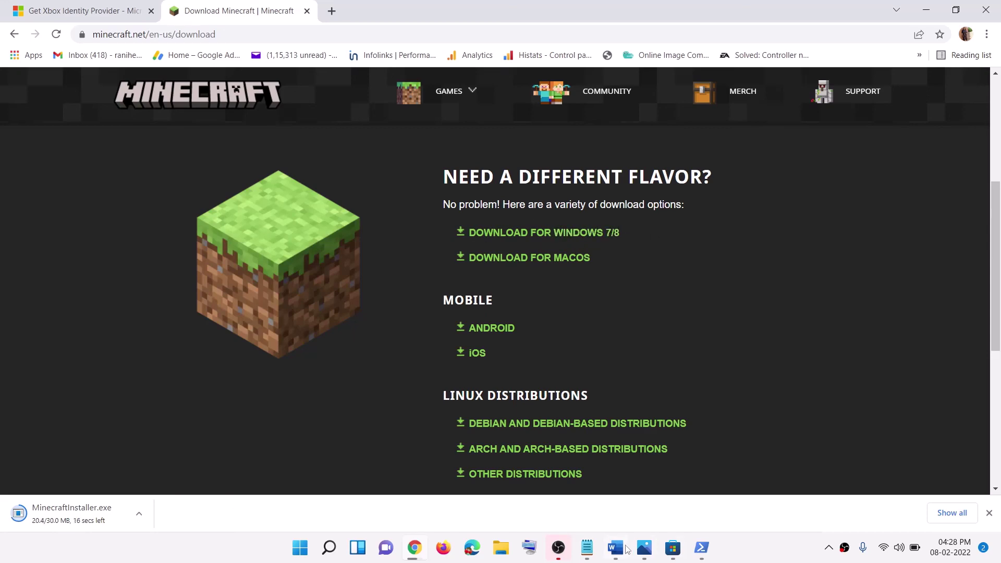
click(643, 547)
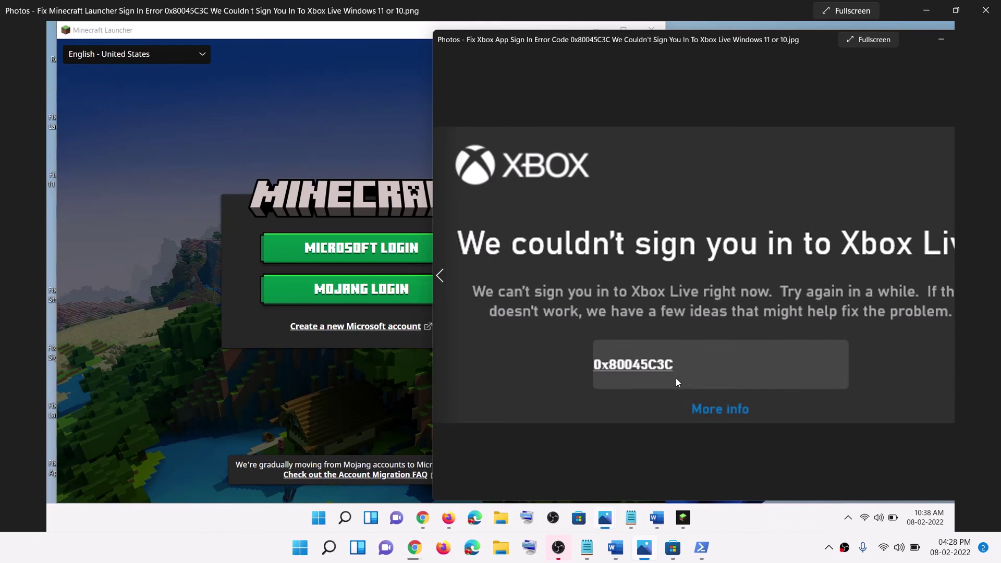